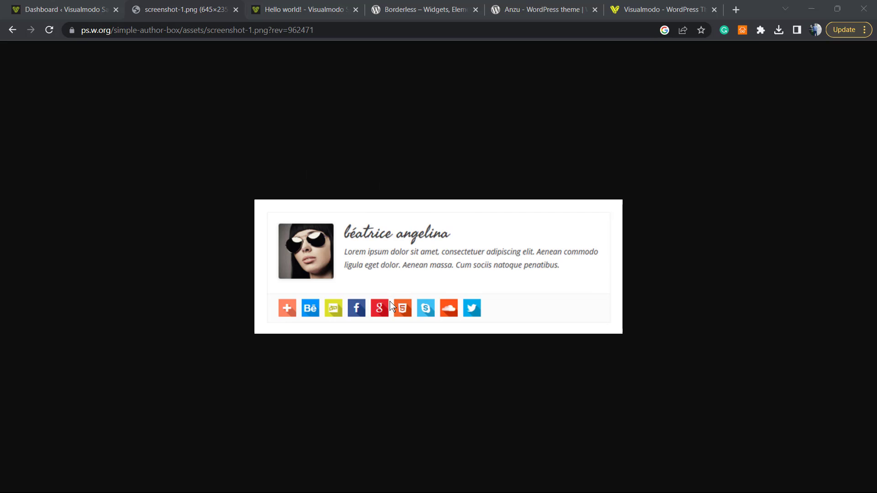
Leave the author box screenshot and switch back to the WordPress admin dashboard tab.
left_click(103, 6)
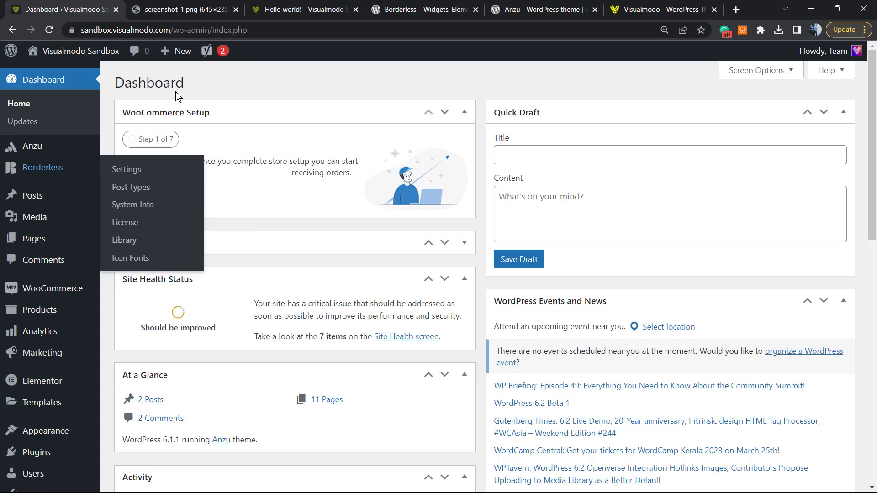
View the Hello world! post and the Team author archive, comparing with the example screenshot.
mouse_move(34, 217)
left_click(32, 195)
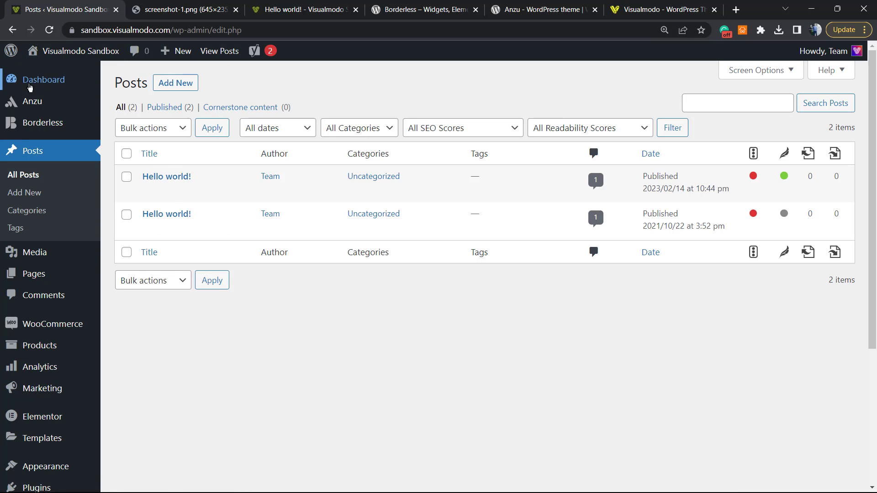
mouse_move(44, 80)
left_click(302, 9)
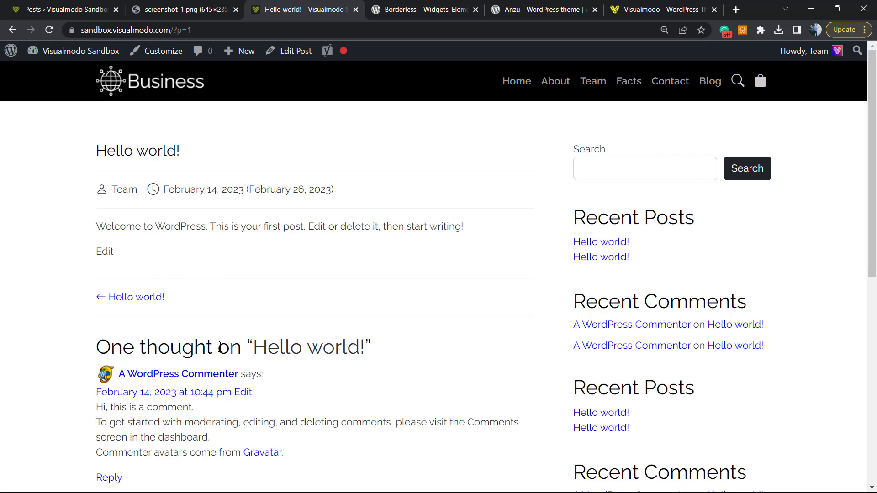
triple_click(257, 347)
scroll(254, 329, "down", 1)
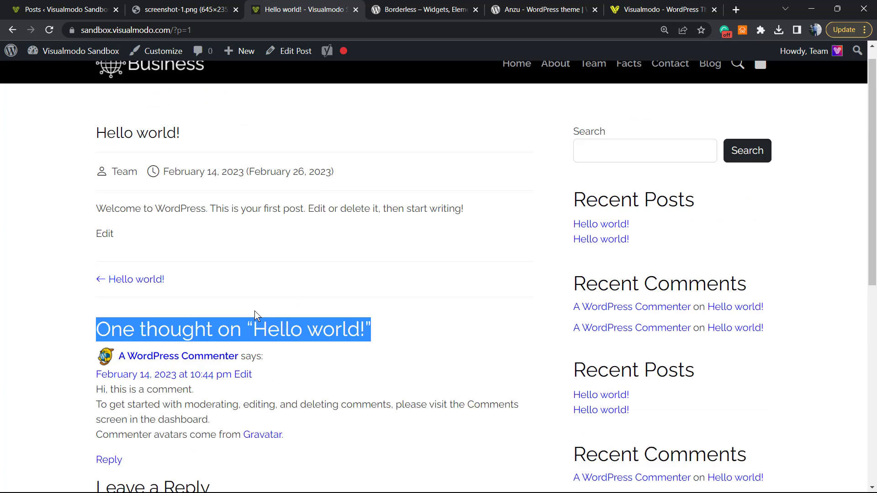
scroll(254, 311, "up", 1)
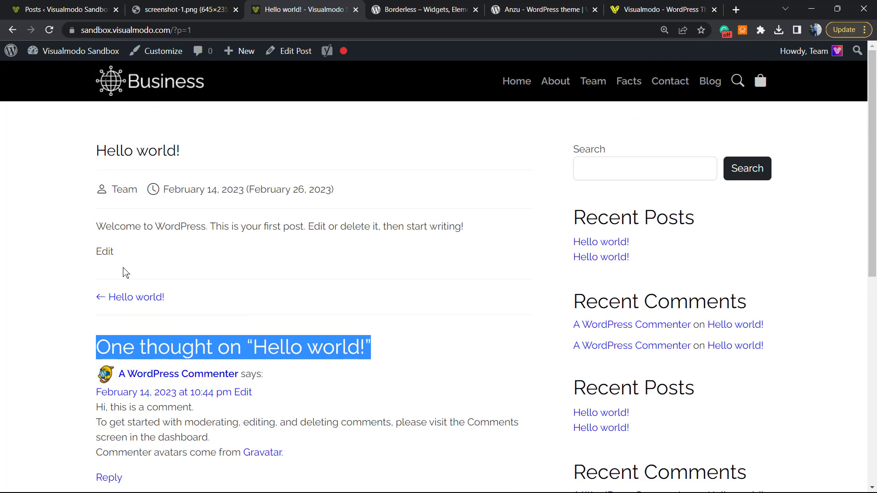
left_click(123, 190)
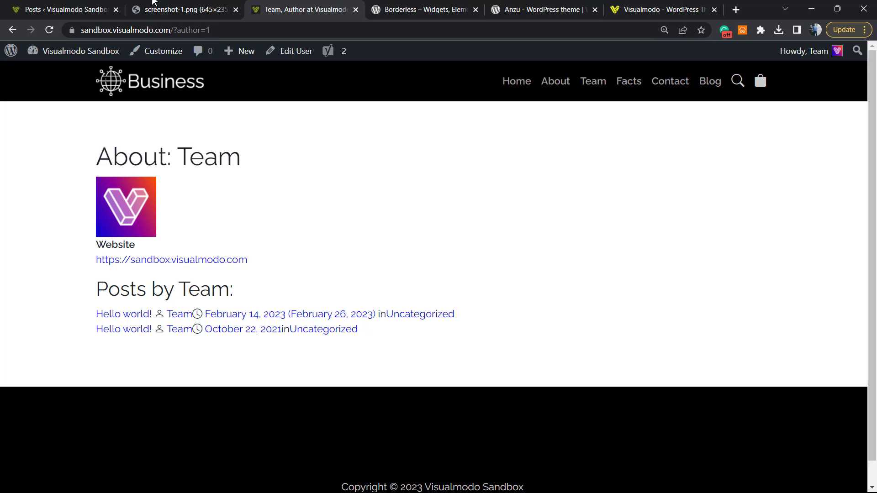
left_click(164, 9)
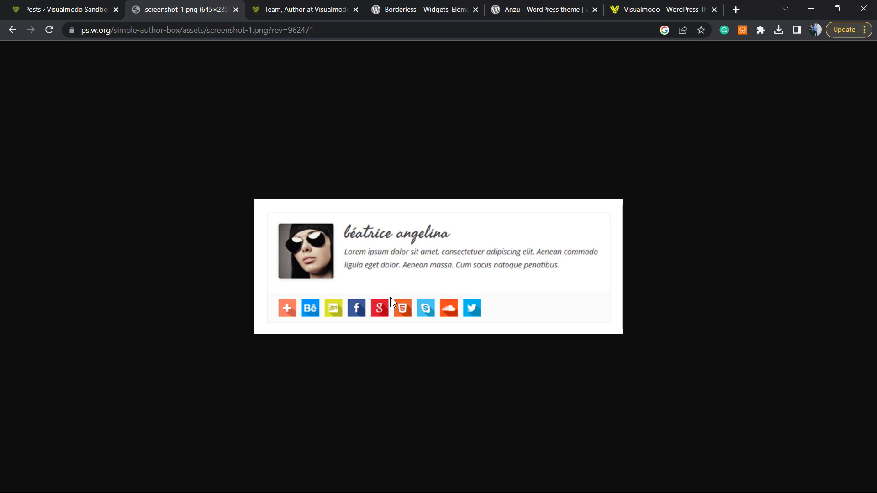
left_click(301, 10)
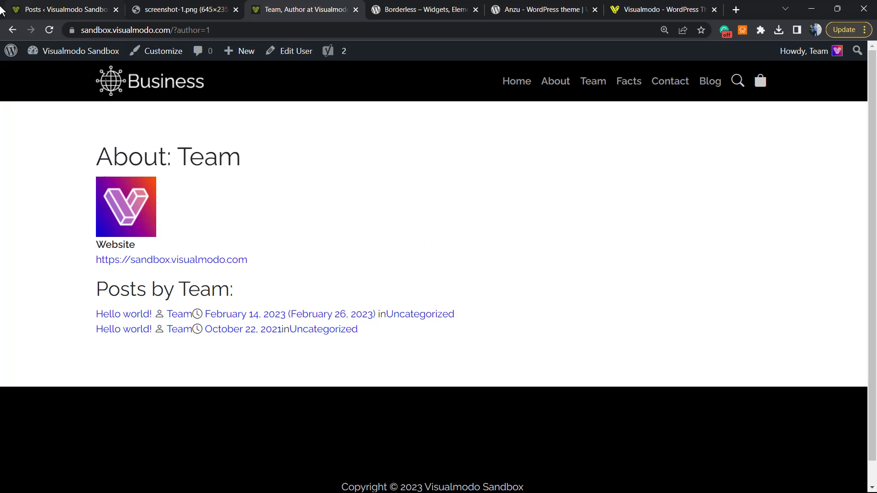
Find 'Simple Author Box' under Plugins > Add New, then install and activate it.
left_click(65, 10)
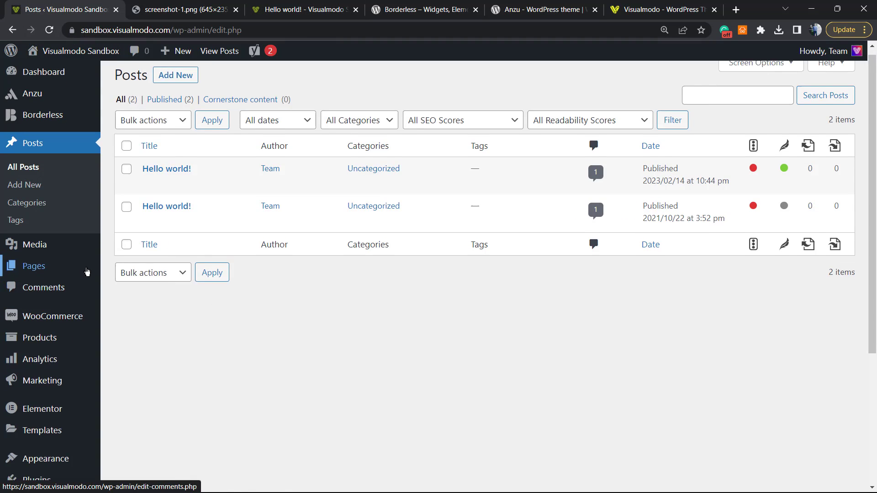
scroll(27, 316, "down", 3)
mouse_move(36, 373)
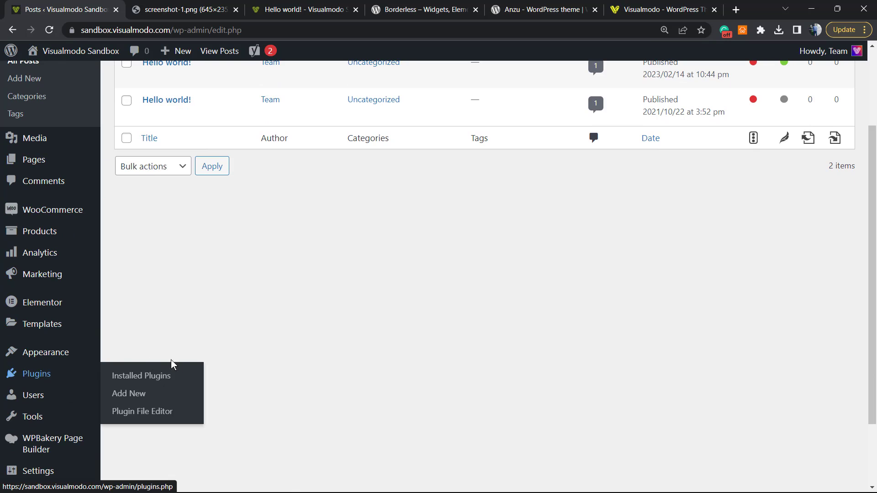
left_click(146, 399)
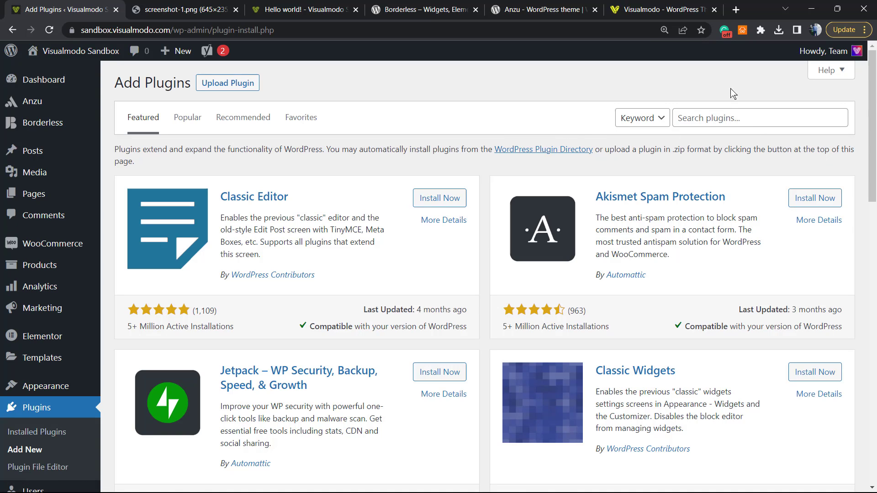
left_click(703, 118)
type("Simple Author Box")
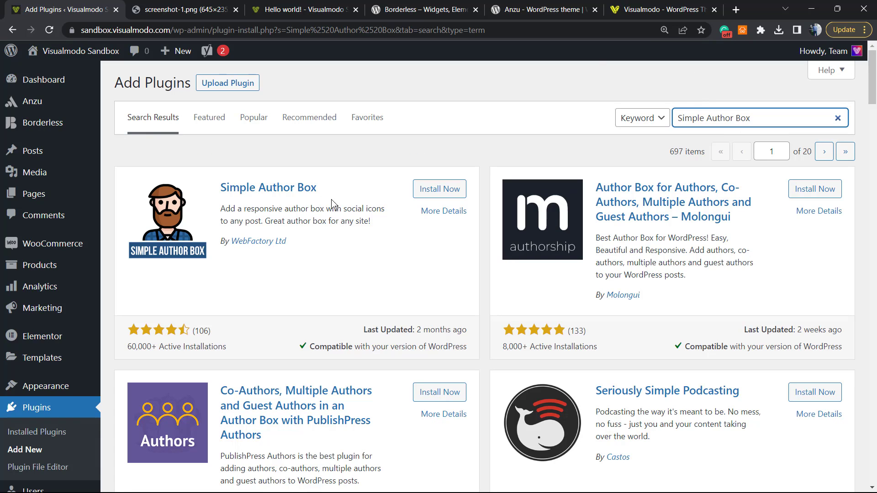
left_click(439, 190)
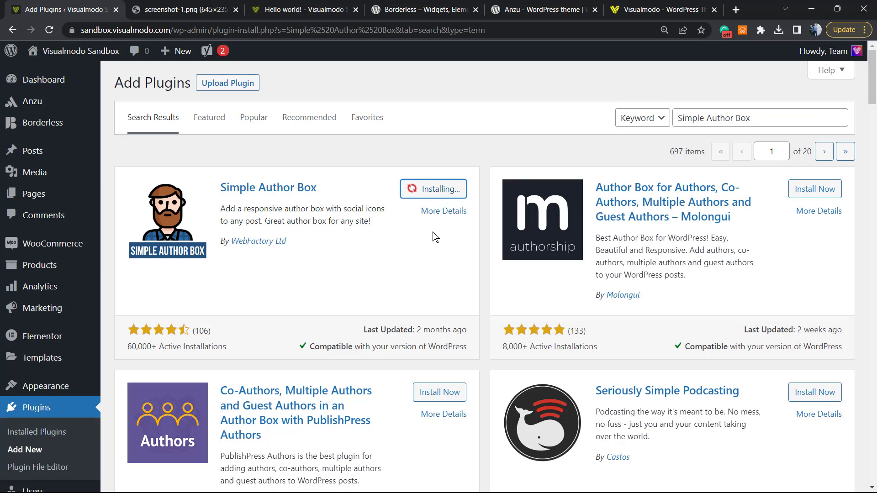
left_click(440, 188)
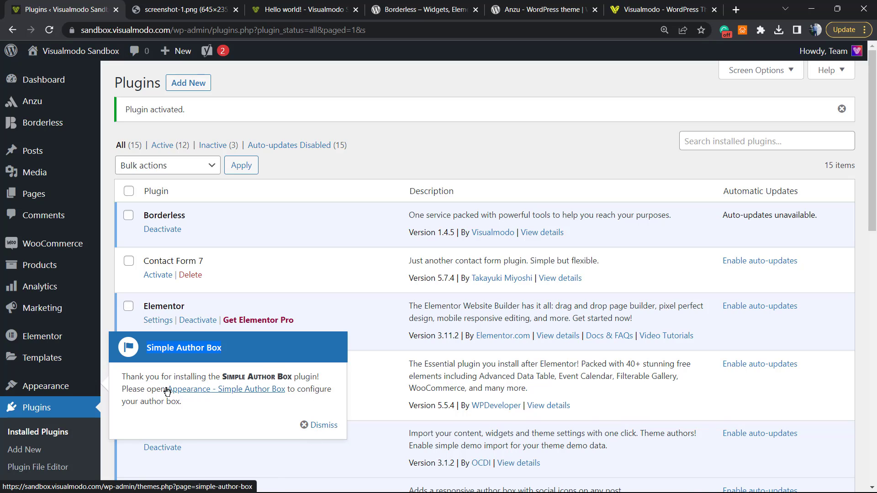
Dismiss the Simple Author Box welcome notice and go to Users > All Users.
left_click(319, 424)
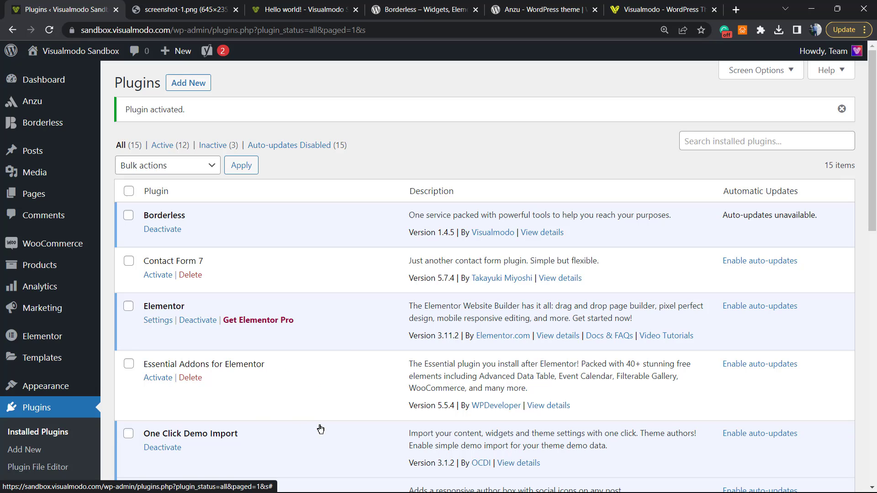
scroll(107, 299, "down", 3)
scroll(108, 299, "down", 2)
scroll(138, 308, "down", 3)
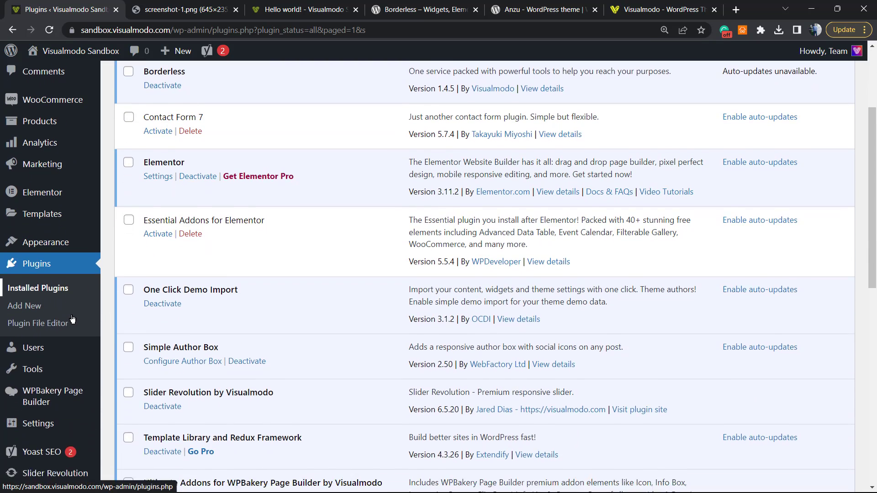
scroll(158, 315, "down", 2)
scroll(182, 323, "up", 2)
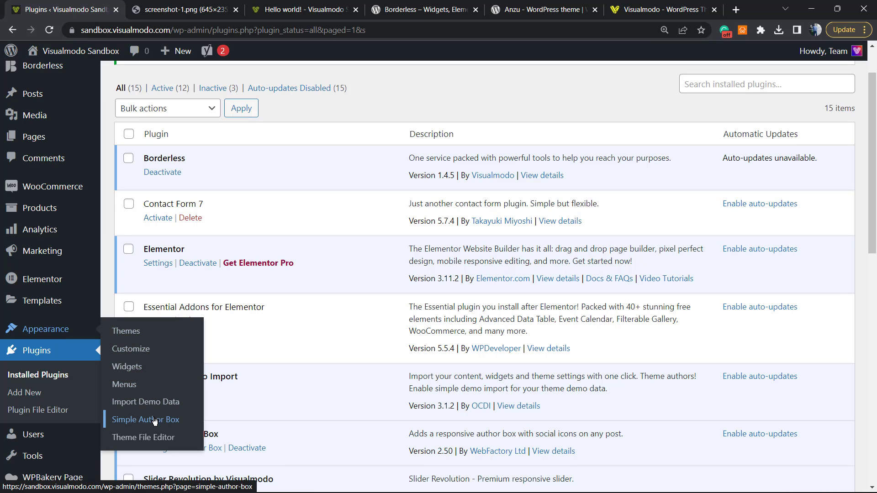
scroll(137, 385, "down", 2)
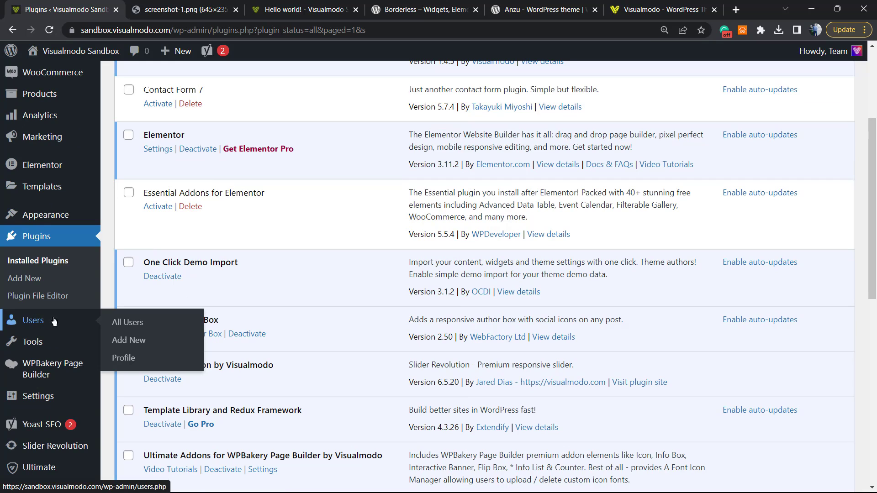
left_click(34, 322)
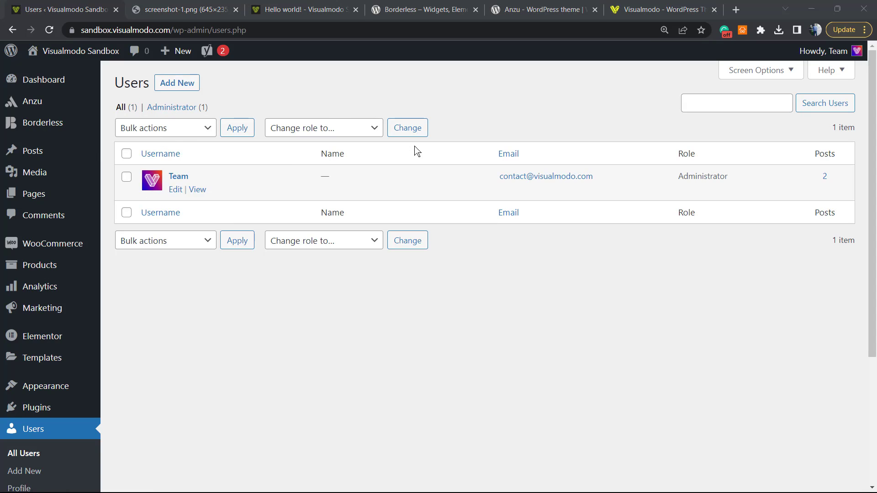
Scroll the Team profile to the Simple Author Box sections, checking the example screenshot.
mouse_move(288, 182)
left_click(179, 176)
left_click(186, 9)
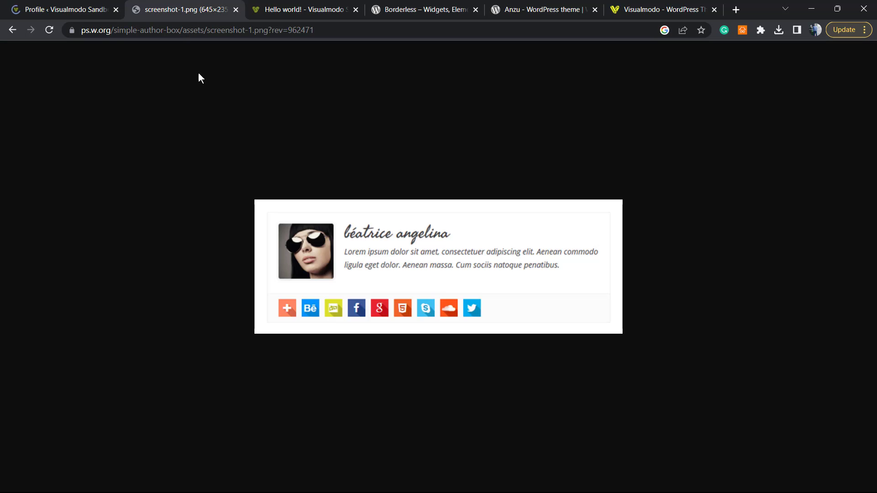
left_click(302, 9)
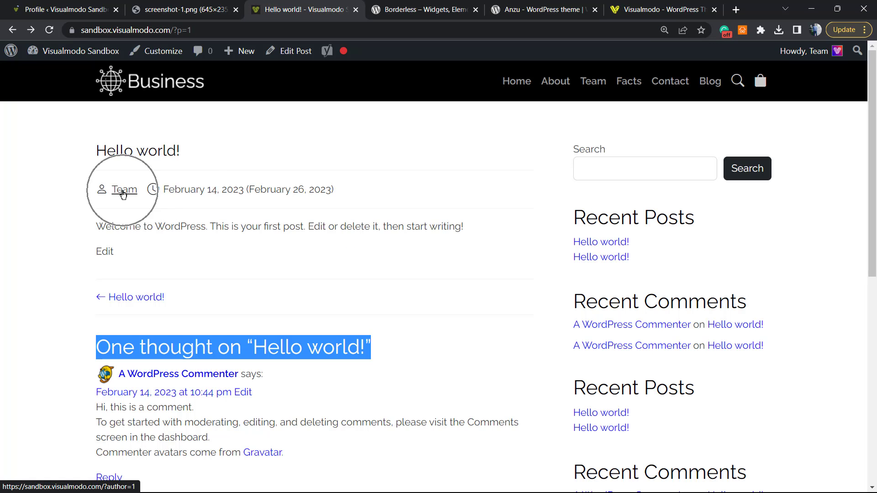
left_click(178, 10)
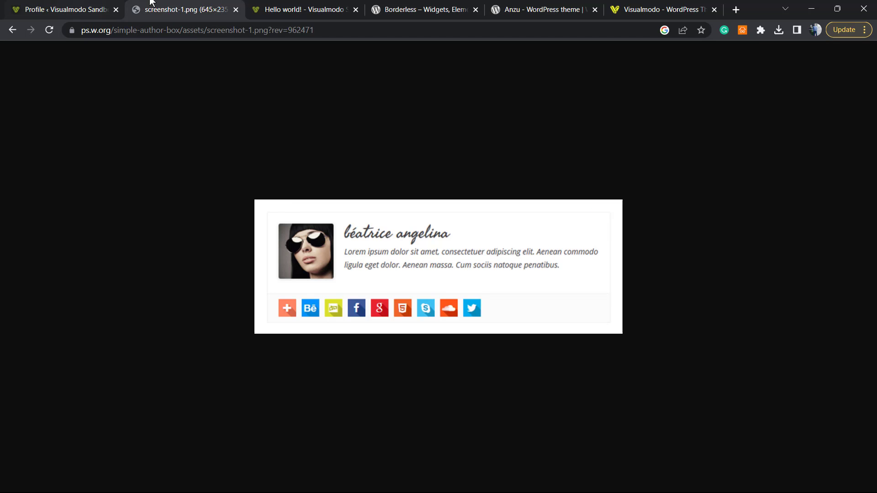
left_click(65, 9)
scroll(238, 259, "down", 1)
scroll(239, 259, "down", 2)
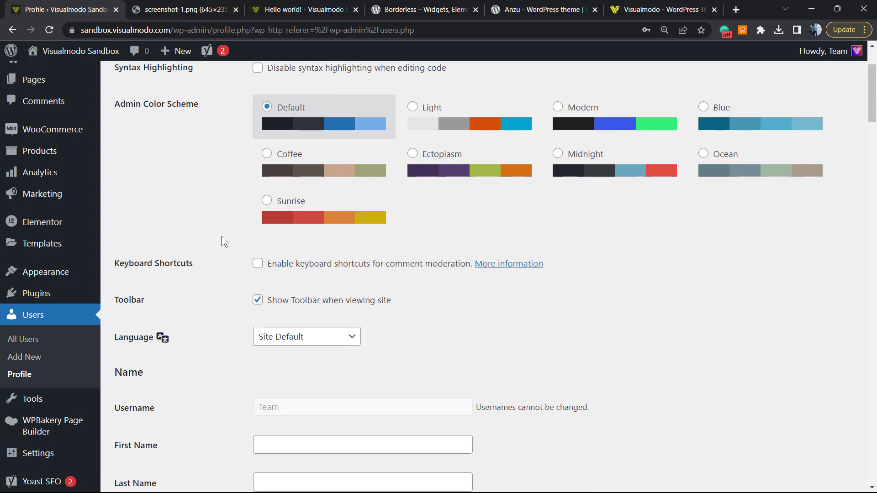
scroll(225, 241, "down", 1)
scroll(236, 230, "down", 1)
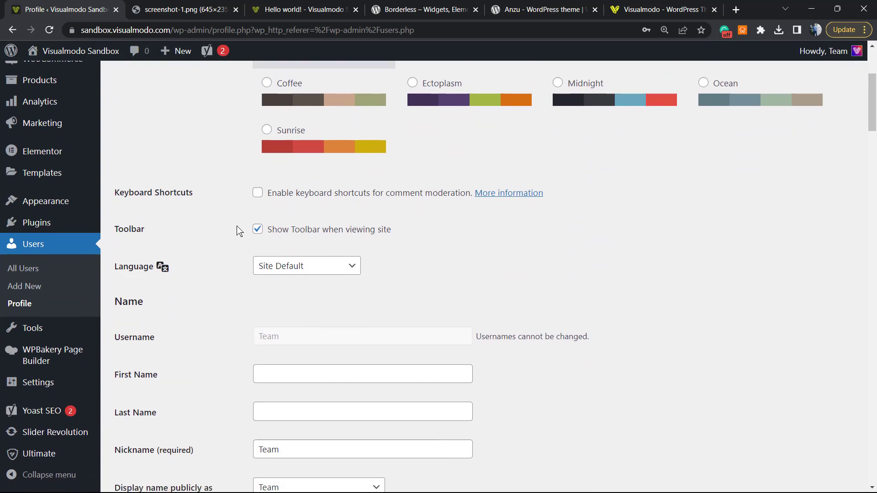
scroll(236, 230, "down", 2)
scroll(236, 230, "down", 1)
scroll(239, 231, "down", 2)
scroll(239, 232, "down", 2)
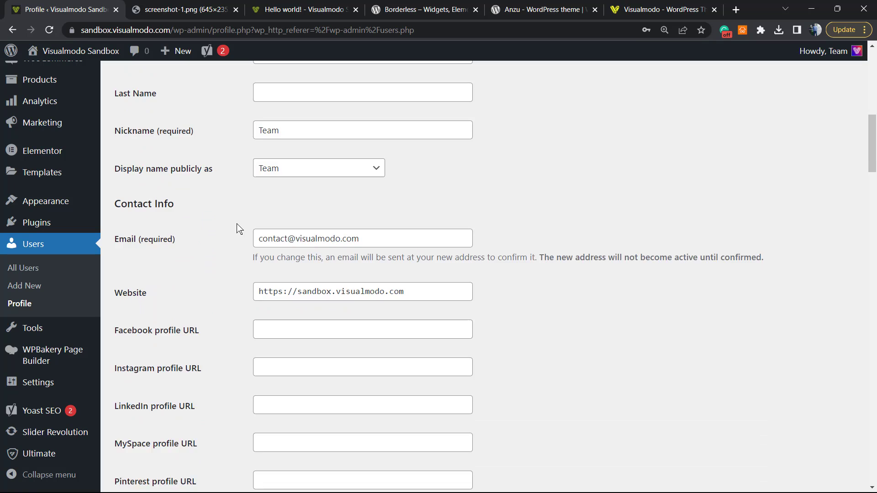
scroll(239, 232, "down", 2)
scroll(238, 232, "down", 2)
scroll(238, 227, "down", 2)
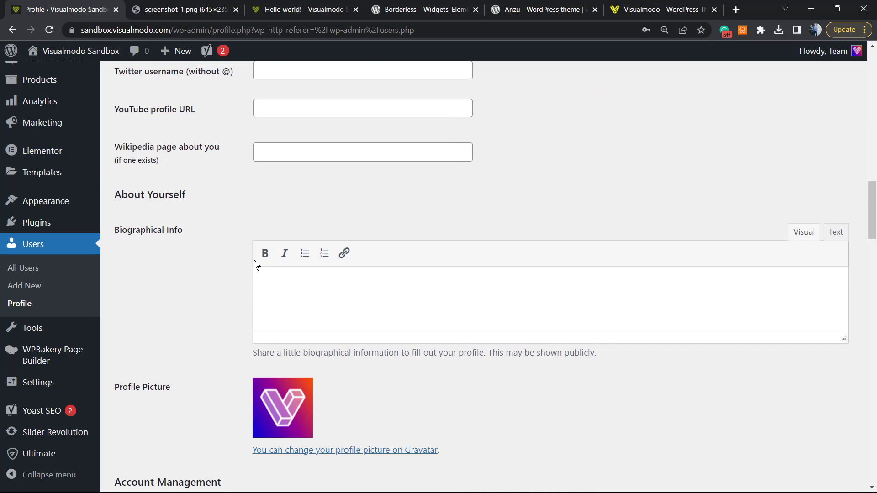
scroll(246, 277, "down", 2)
scroll(227, 254, "down", 2)
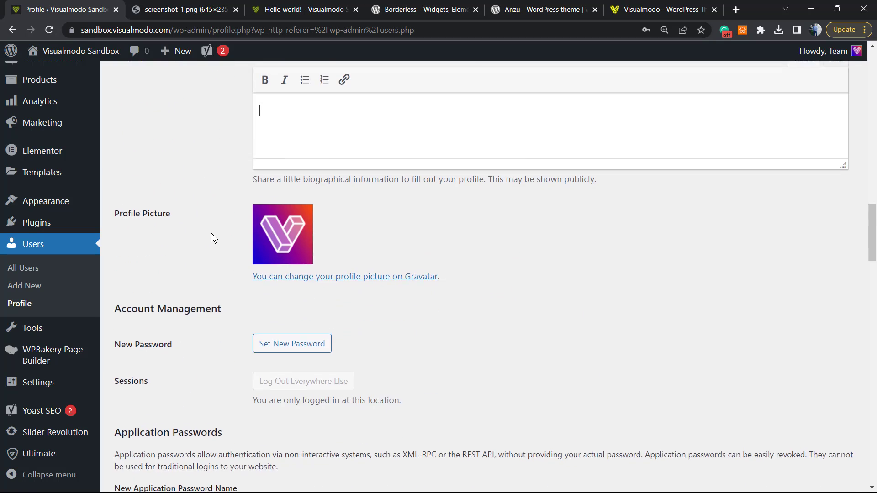
scroll(219, 240, "down", 1)
scroll(215, 231, "down", 1)
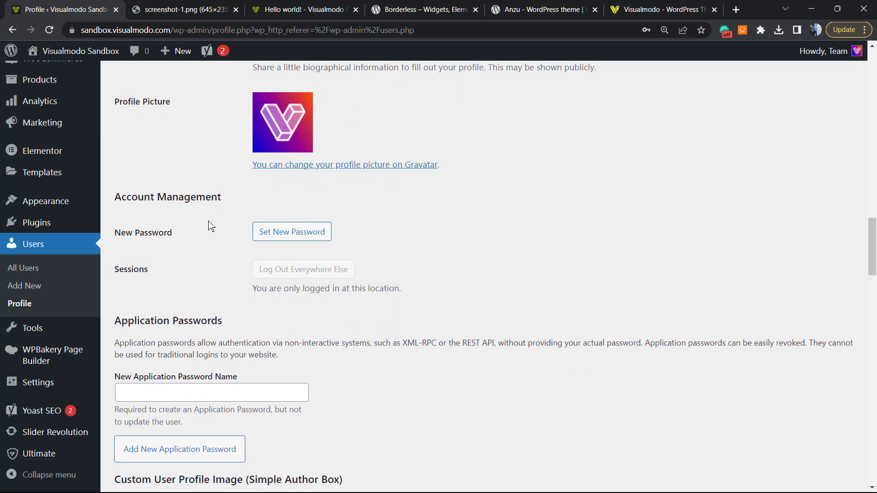
scroll(165, 281, "down", 2)
scroll(185, 260, "down", 2)
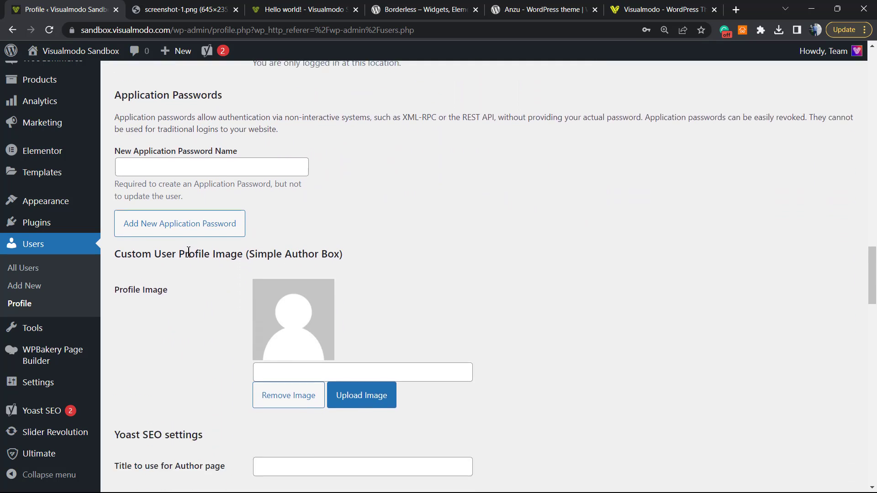
scroll(189, 259, "down", 1)
triple_click(155, 194)
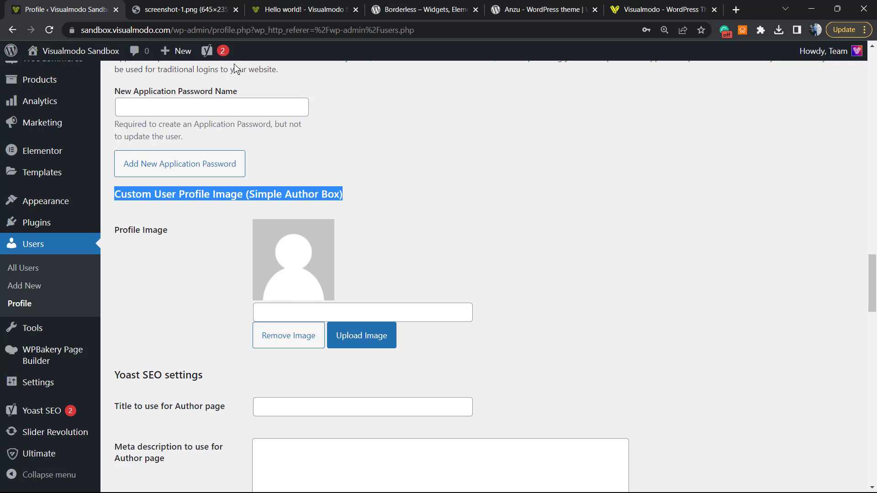
left_click(206, 9)
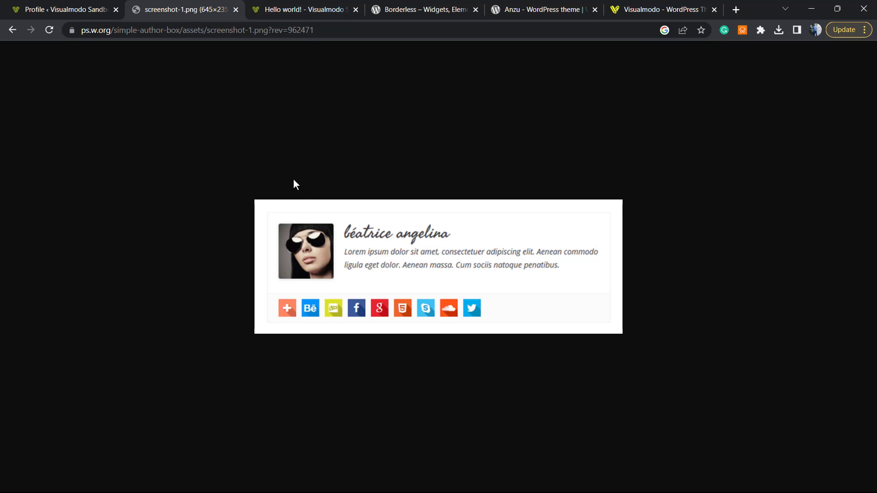
left_click(65, 9)
scroll(231, 226, "down", 1)
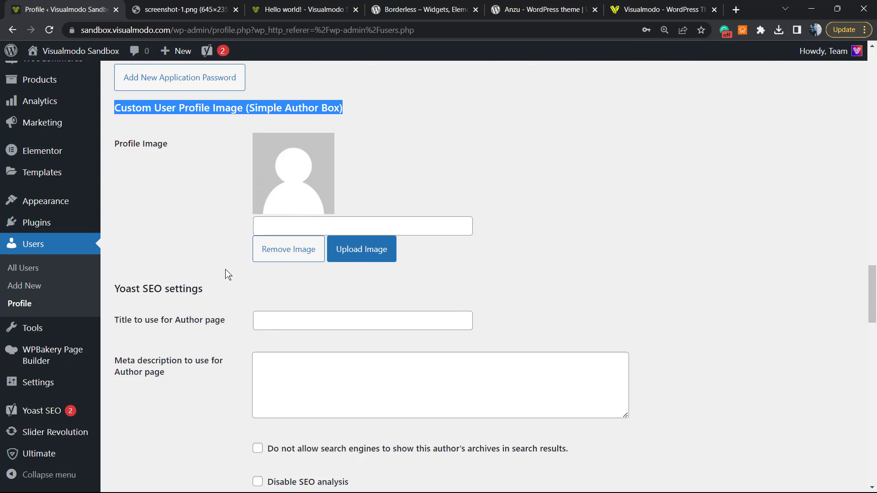
left_click(284, 290)
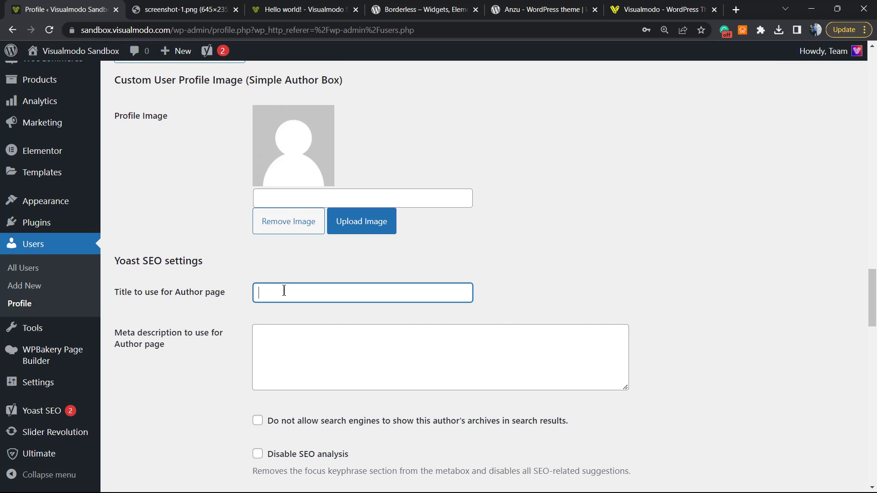
scroll(284, 290, "down", 3)
scroll(279, 286, "up", 3)
scroll(279, 287, "down", 3)
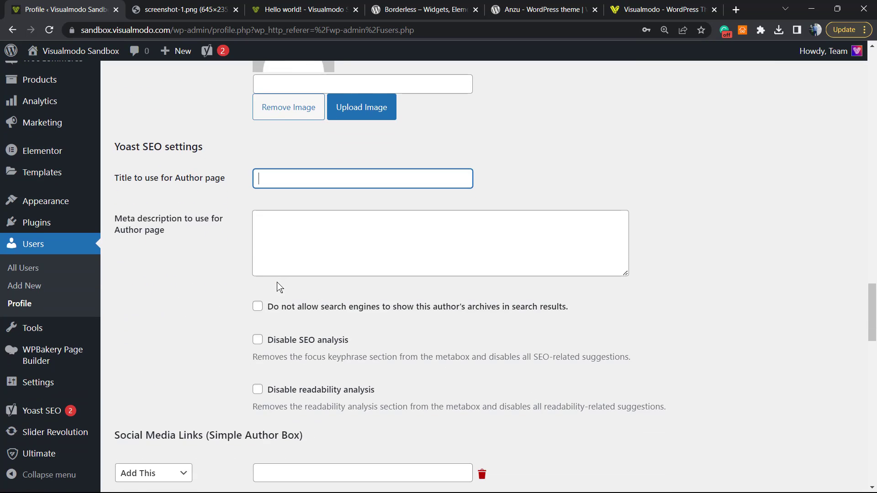
scroll(279, 287, "down", 2)
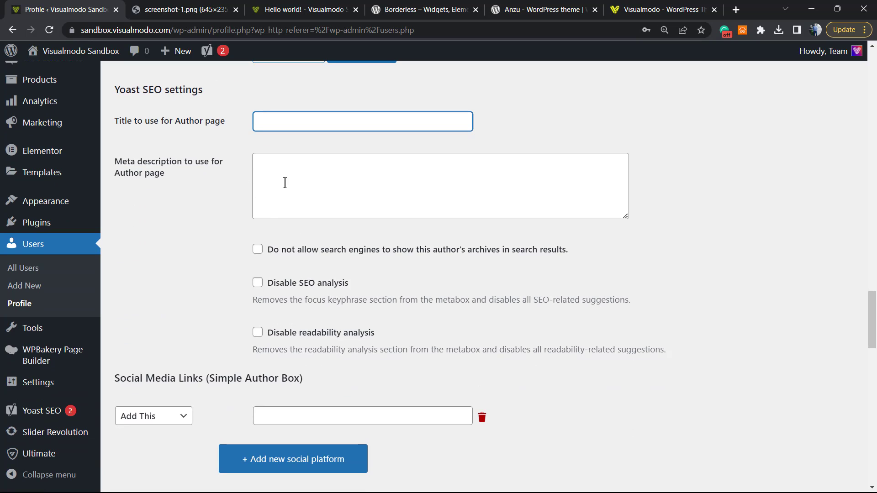
scroll(299, 198, "down", 3)
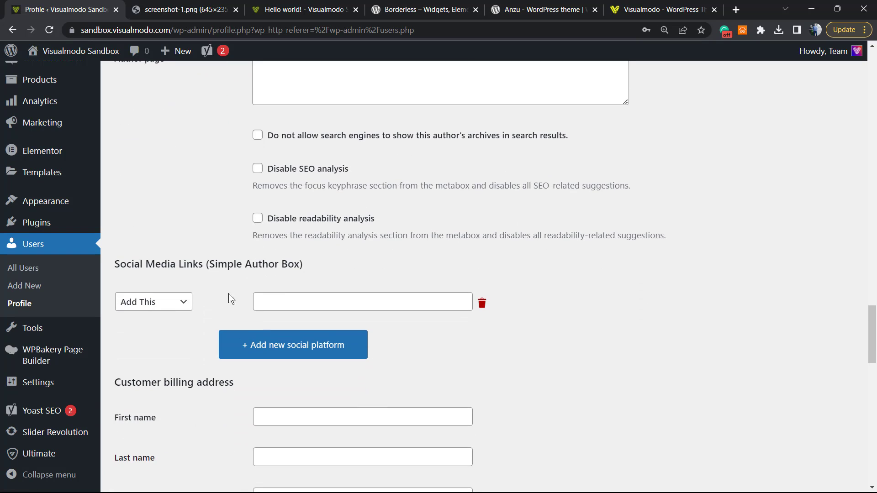
left_click(183, 303)
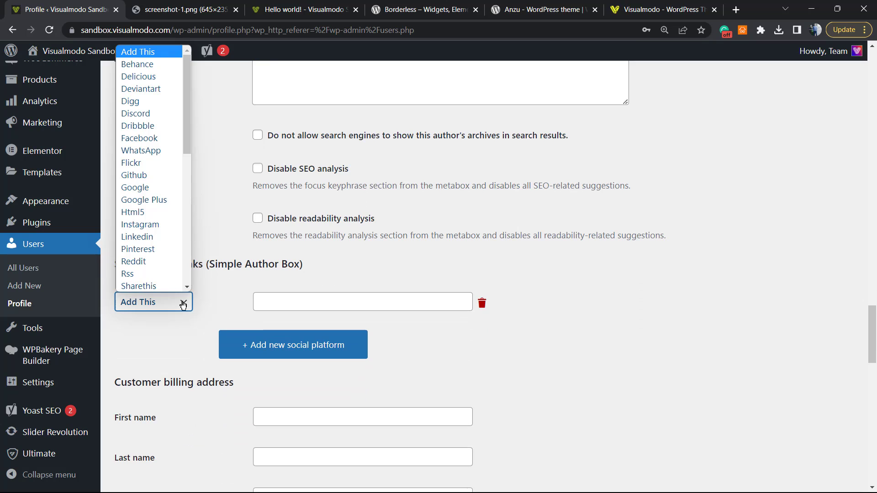
left_click(183, 304)
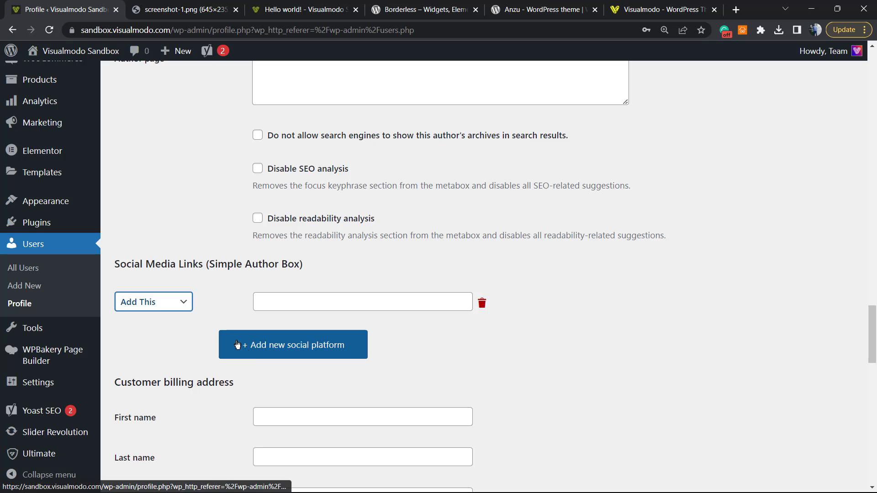
left_click(182, 302)
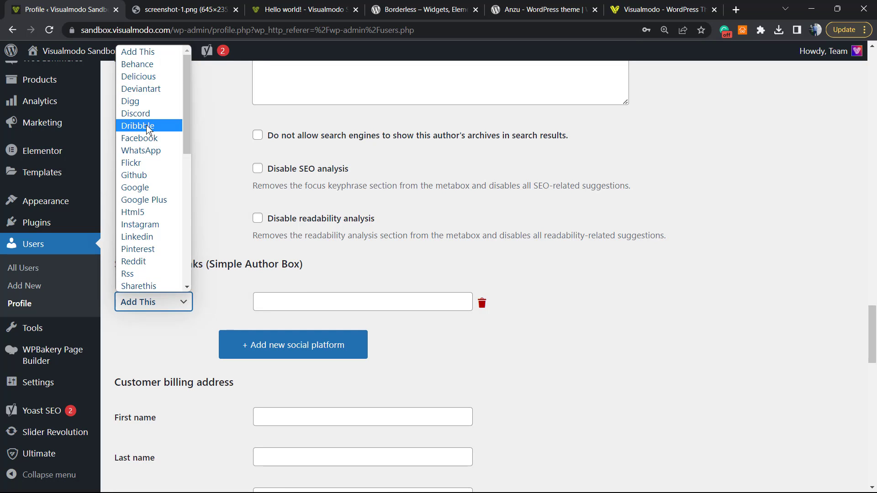
left_click(138, 138)
left_click(286, 302)
type("https")
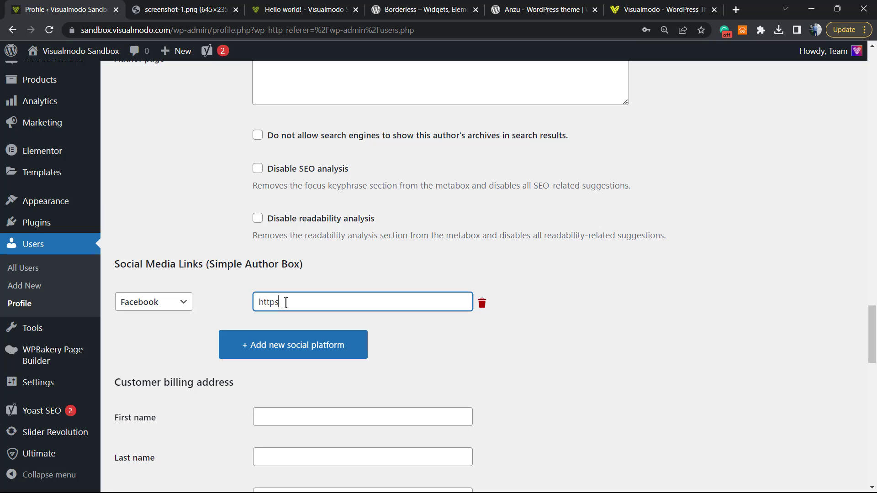
type(":")
key("ctrl+shift+Tab")
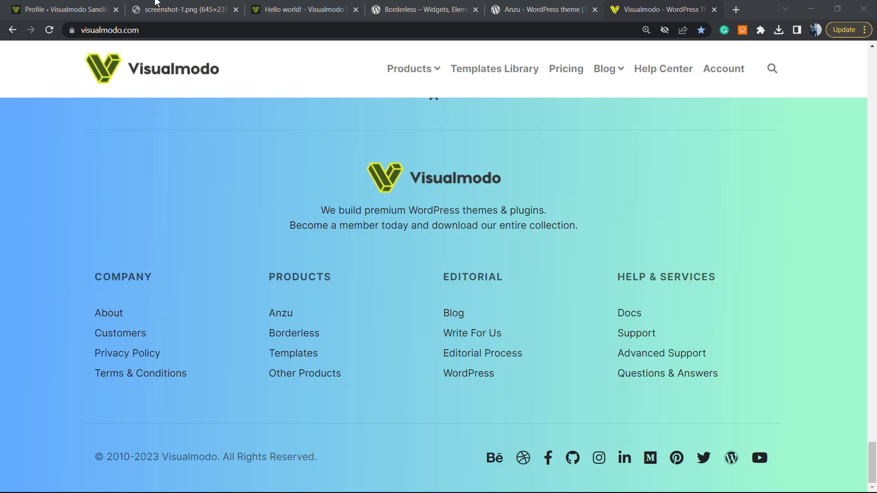
left_click(164, 9)
left_click(83, 9)
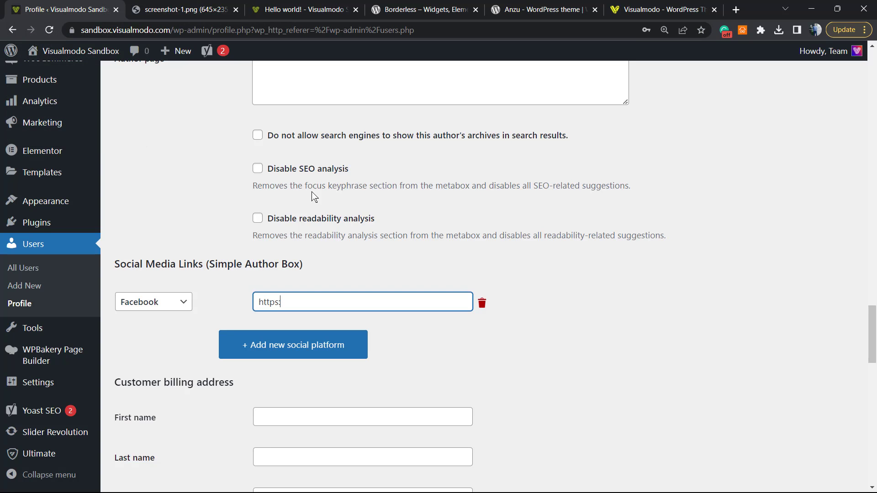
double_click(309, 302)
type("https://www.facebook.com/visualmodo")
left_click(343, 282)
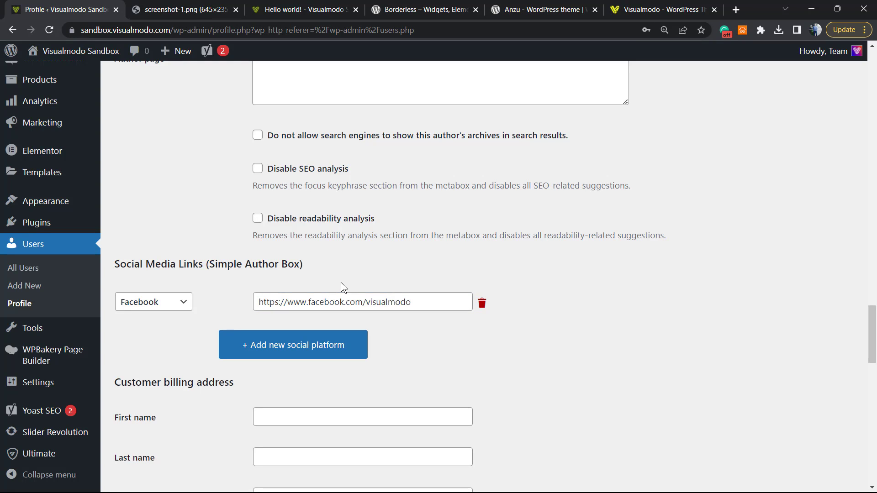
left_click(154, 301)
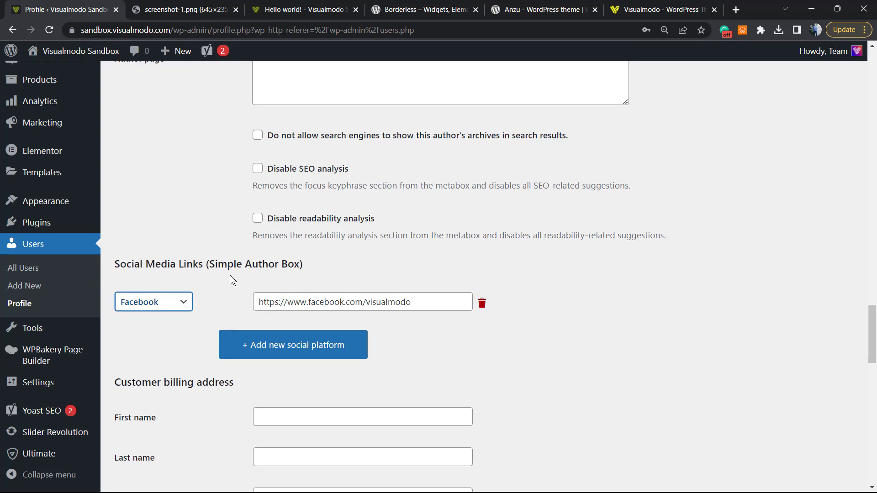
left_click(269, 348)
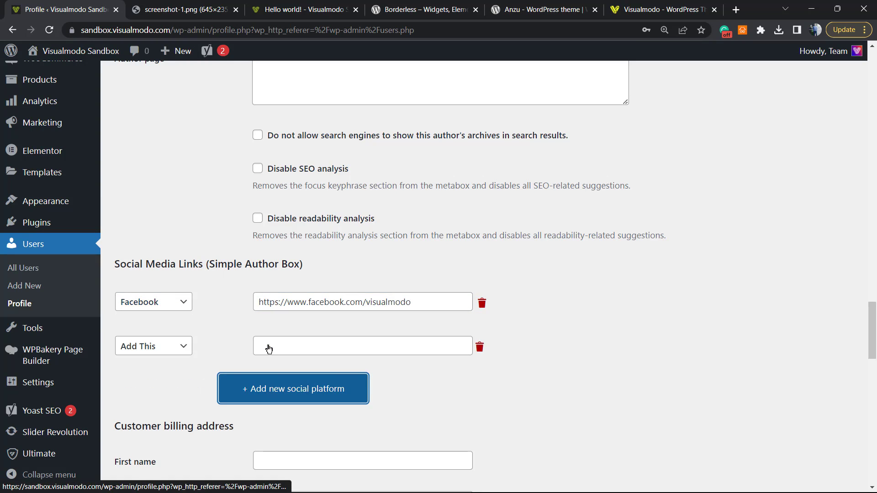
left_click(147, 347)
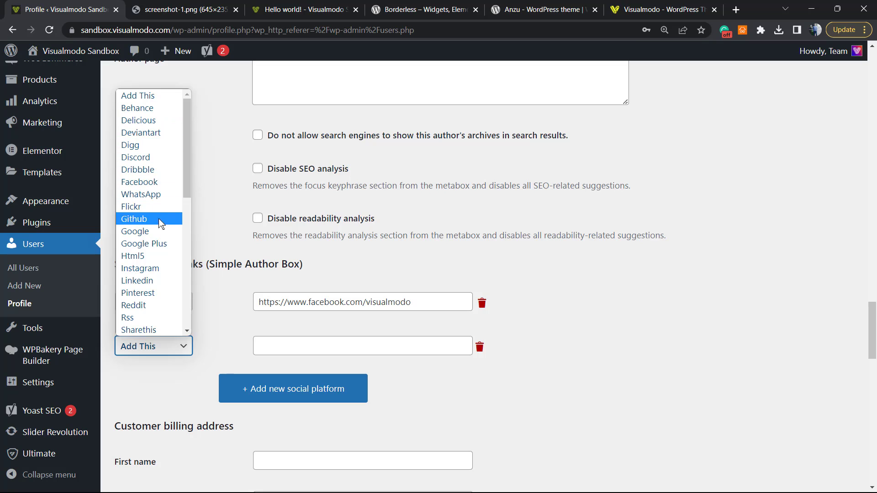
scroll(153, 258, "down", 3)
scroll(147, 260, "down", 3)
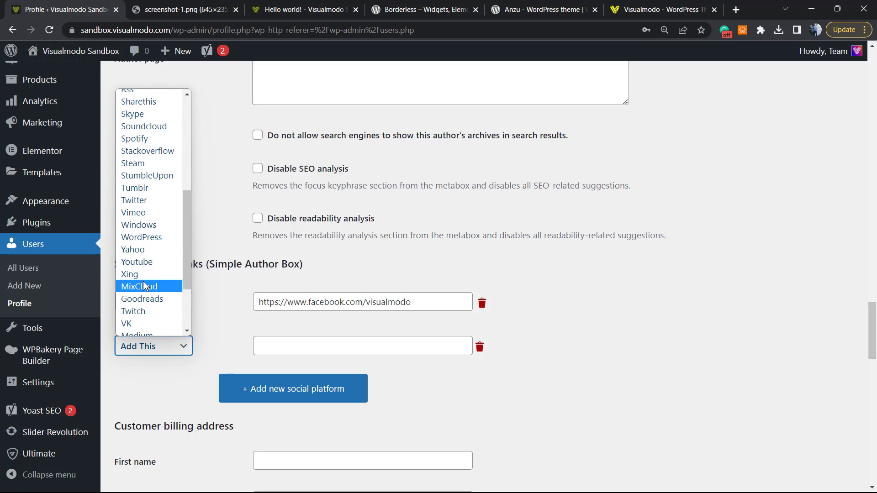
left_click(148, 199)
left_click(291, 345)
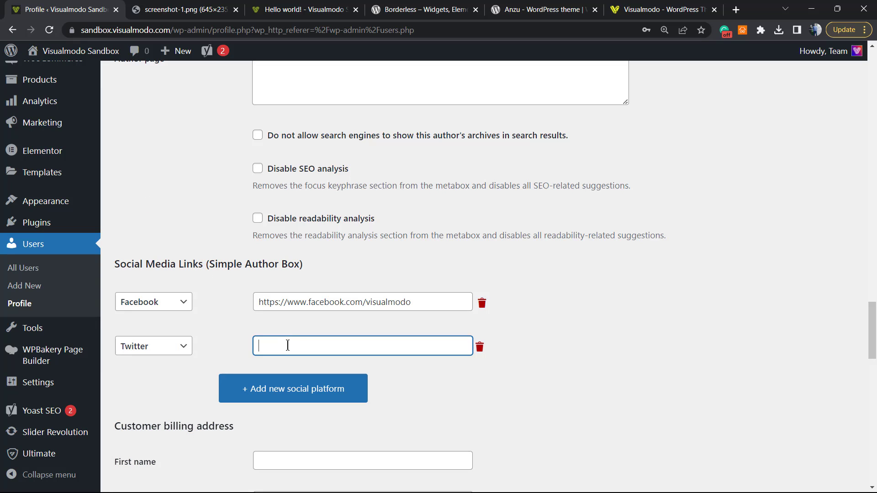
type("https://www.facebook.com/visualmodo")
double_click(312, 347)
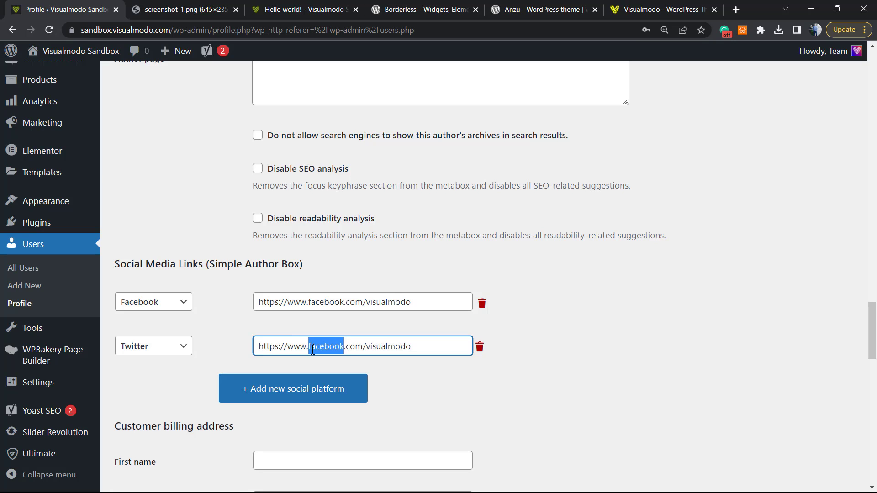
type("twitter")
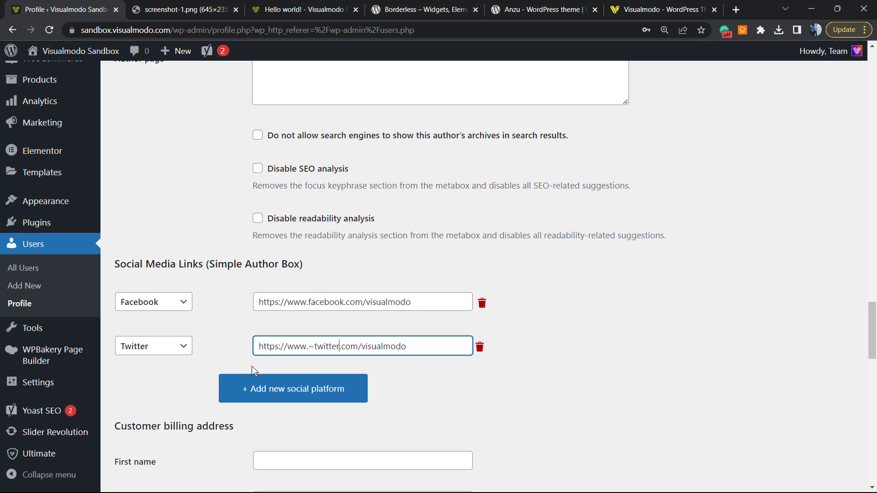
left_click(313, 345)
key("BackSpace")
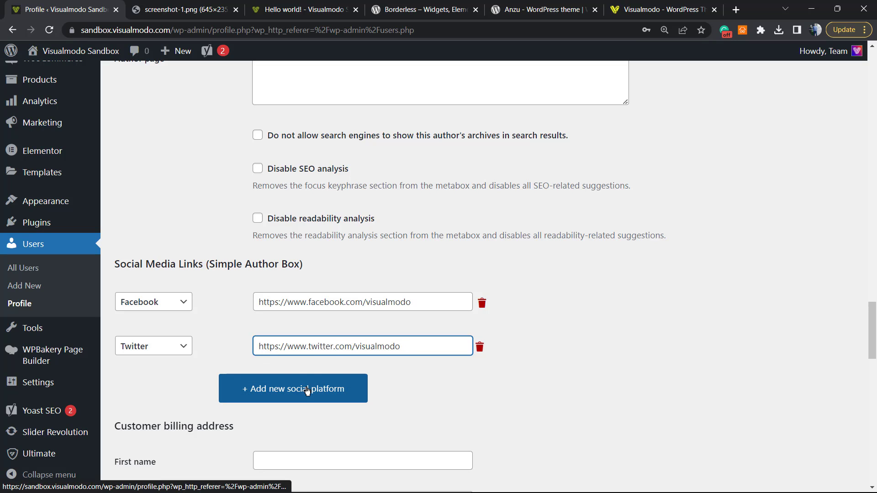
left_click(206, 327)
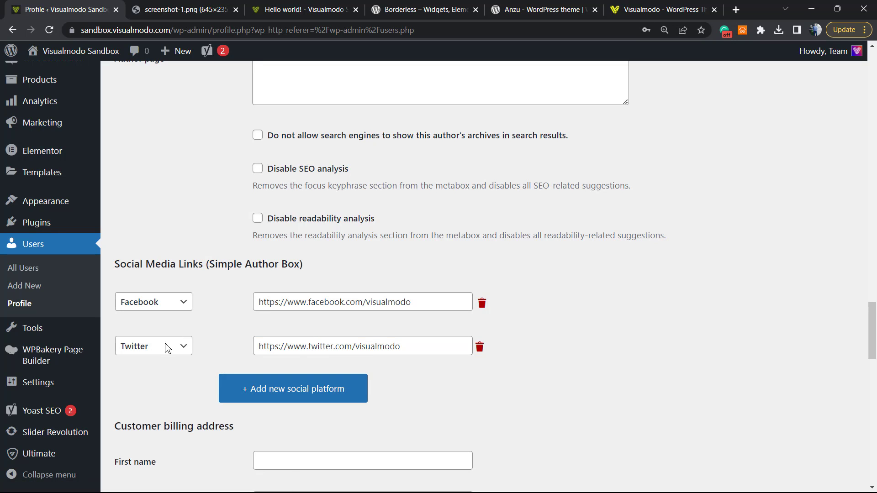
left_click(270, 393)
left_click(154, 390)
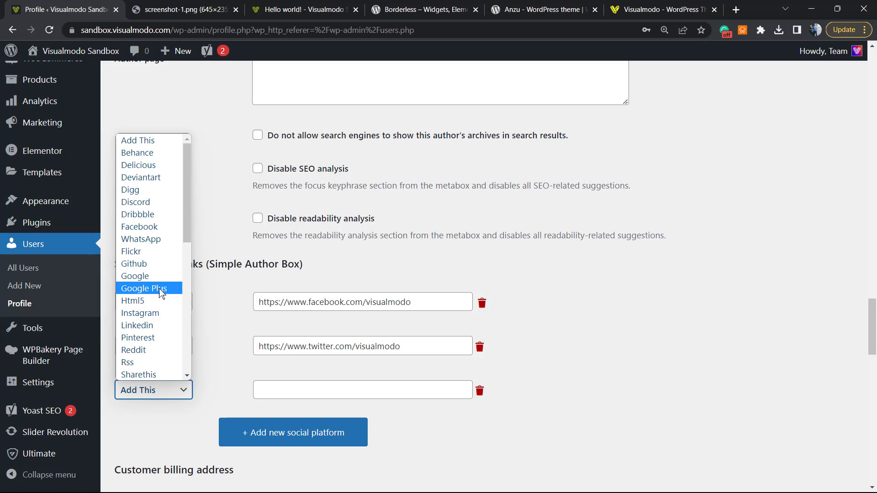
left_click(139, 313)
left_click(315, 390)
type("https://www.facebook.com/visualmodo")
double_click(311, 390)
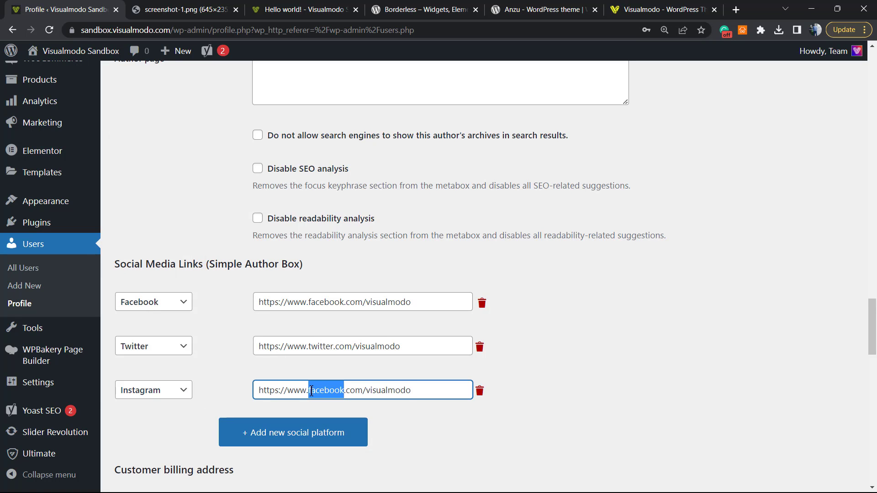
type("instagram")
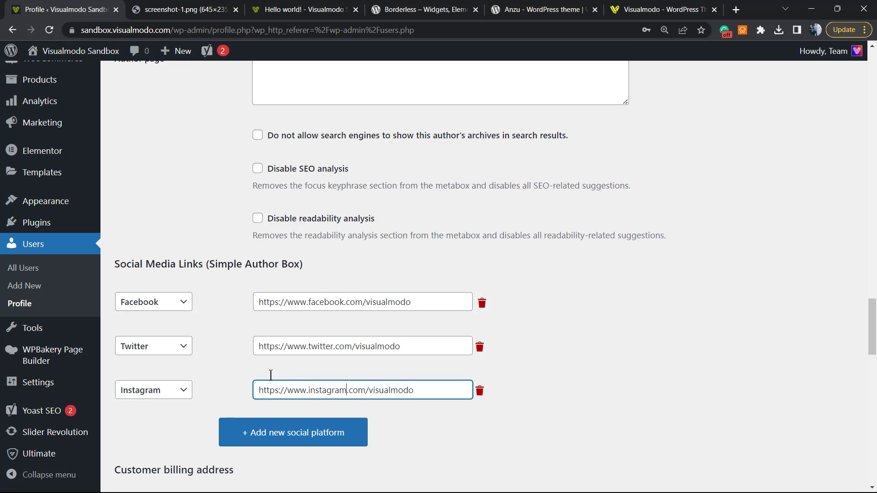
scroll(227, 335, "down", 3)
scroll(212, 329, "down", 3)
scroll(198, 332, "down", 5)
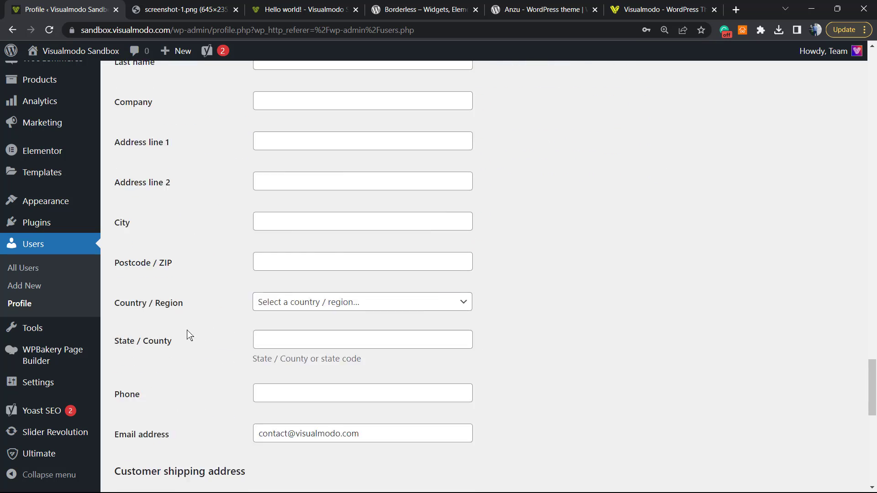
scroll(189, 335, "down", 3)
Update the profile and view Hello world! with its new Facebook, Twitter and Instagram icons.
left_click(149, 424)
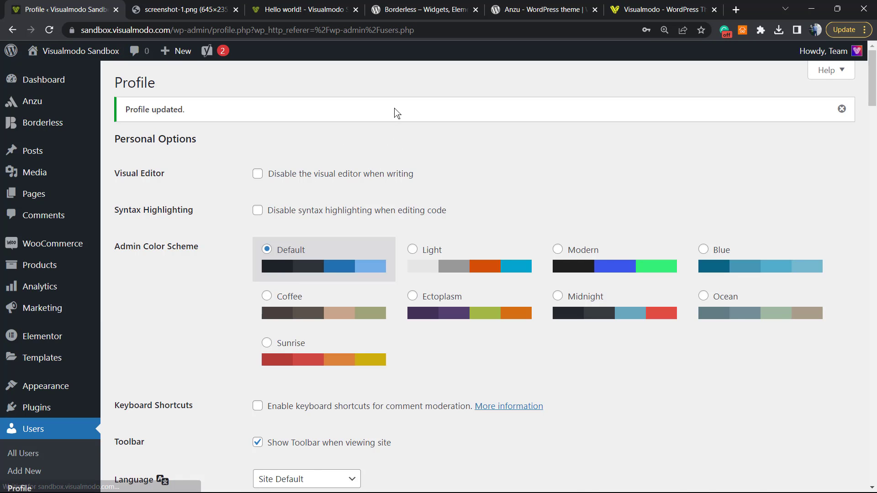
left_click(304, 9)
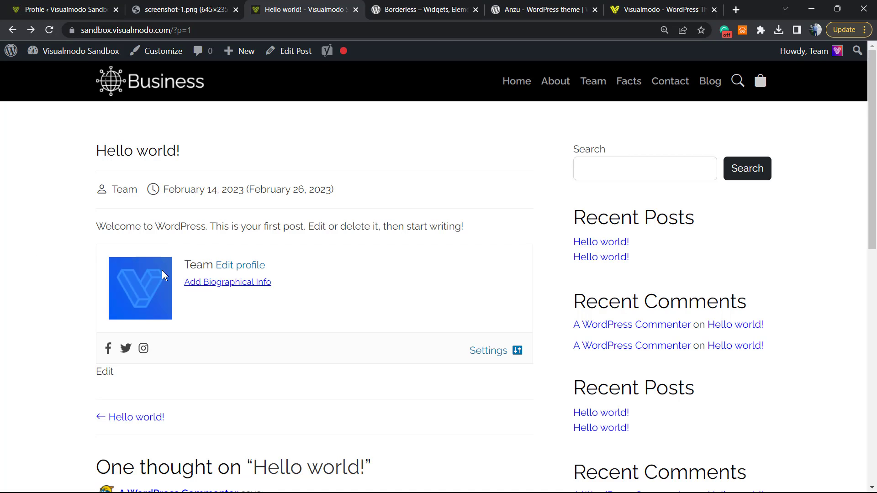
Select text in the Hello world! post, then go back to the Profile page.
left_click_drag(161, 270, 332, 323)
left_click(335, 322)
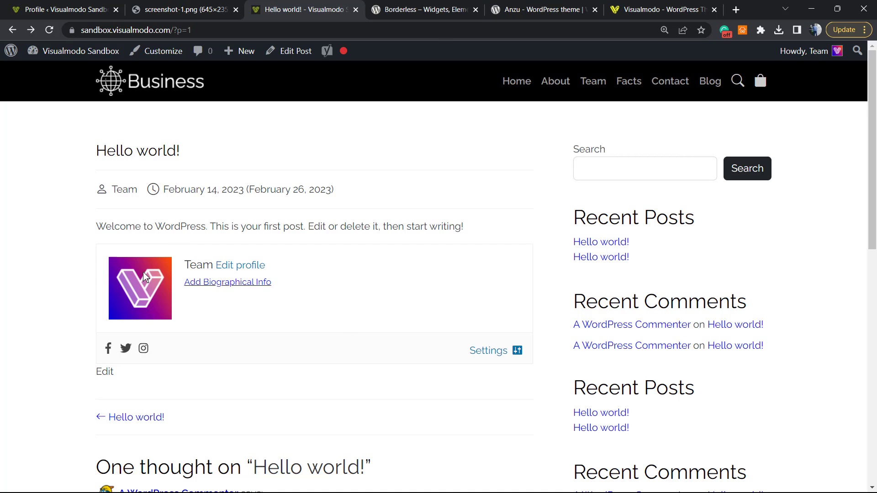
double_click(188, 265)
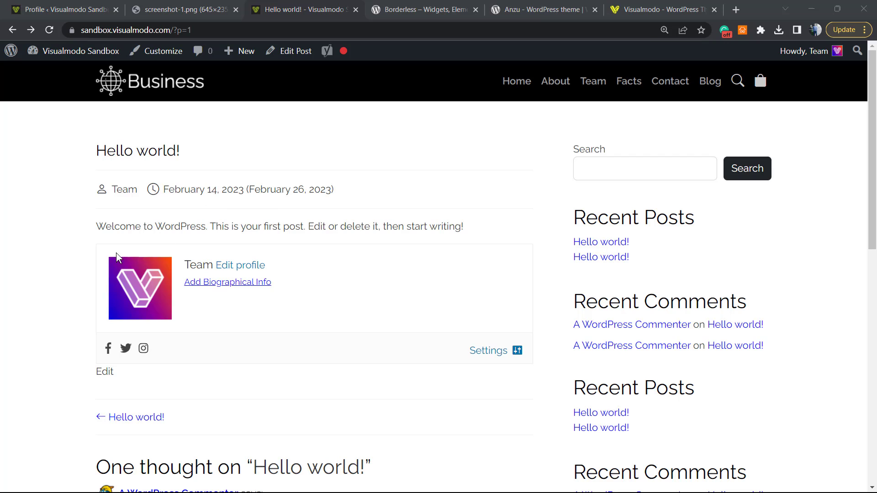
triple_click(162, 226)
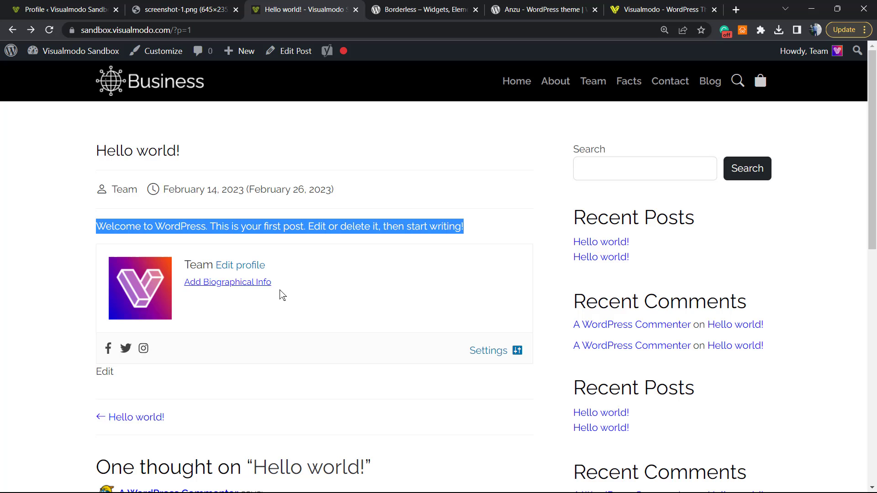
left_click(327, 315)
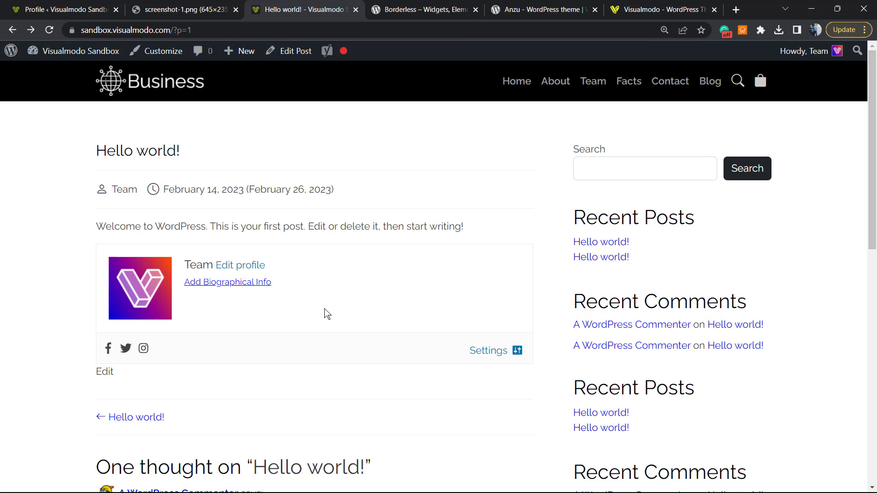
left_click(62, 9)
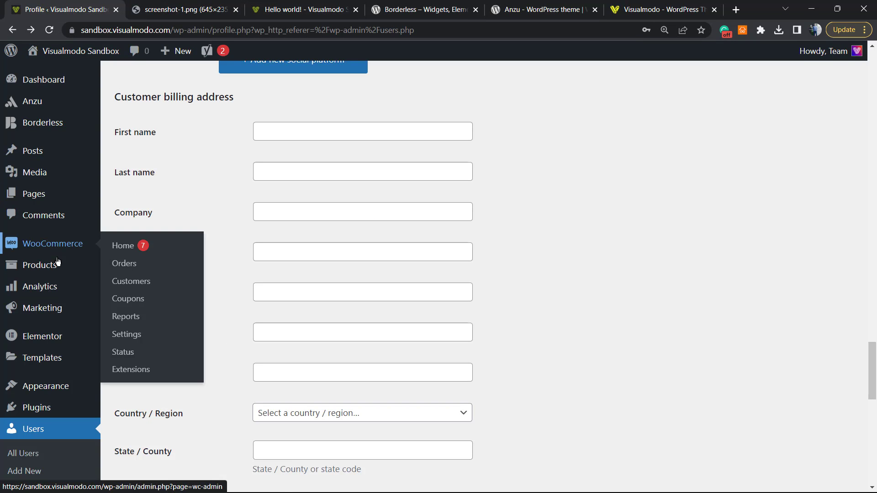
mouse_move(45, 386)
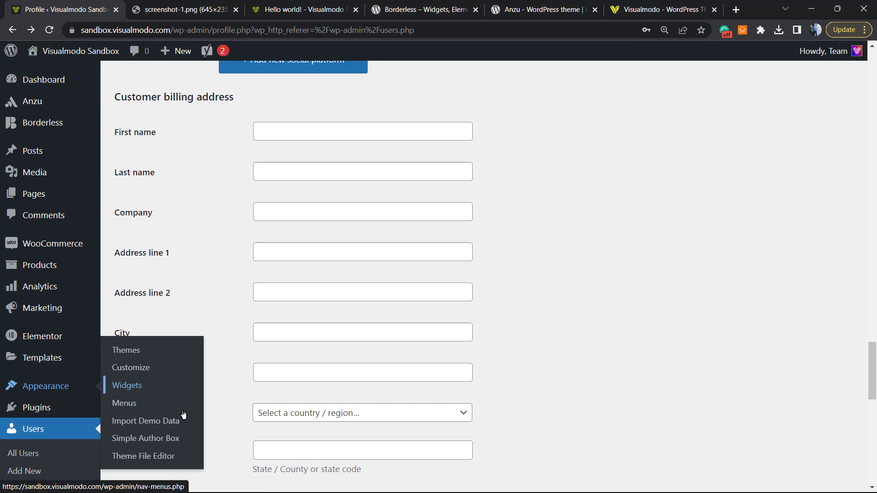
Open Appearance > Simple Author Box, review the Visibility options, then show Elements.
left_click(137, 442)
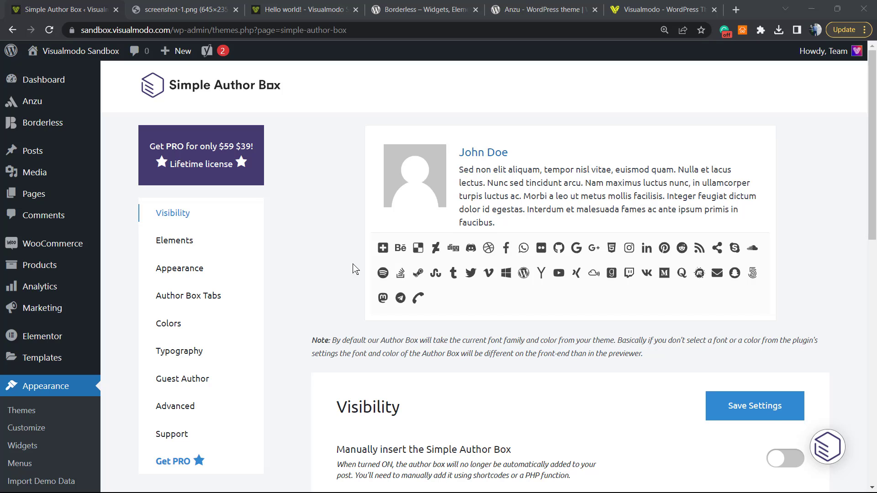
scroll(355, 268, "down", 3)
scroll(355, 269, "down", 2)
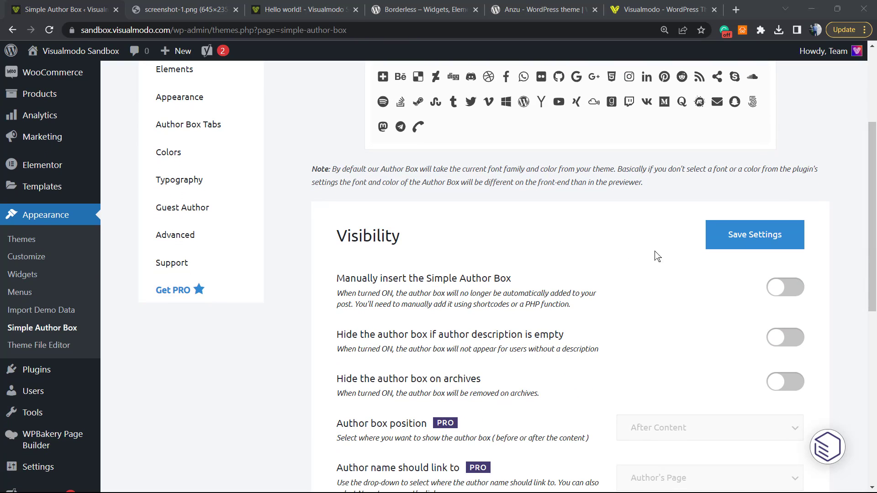
scroll(656, 255, "up", 3)
scroll(656, 256, "up", 3)
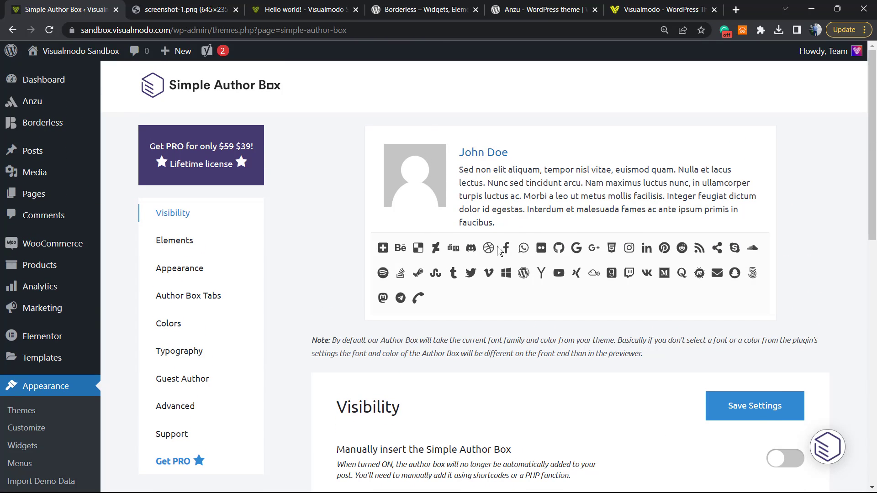
double_click(499, 169)
left_click(499, 169)
left_click(521, 281)
scroll(435, 280, "down", 1)
scroll(436, 279, "down", 2)
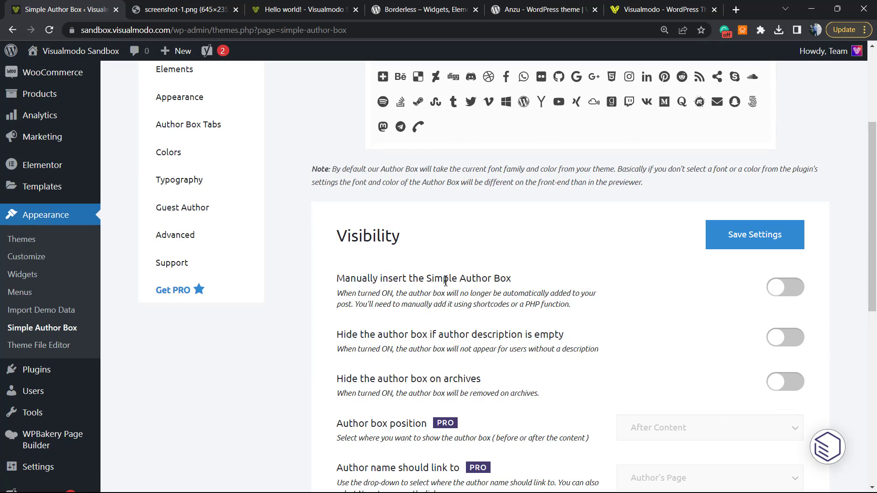
scroll(648, 286, "down", 2)
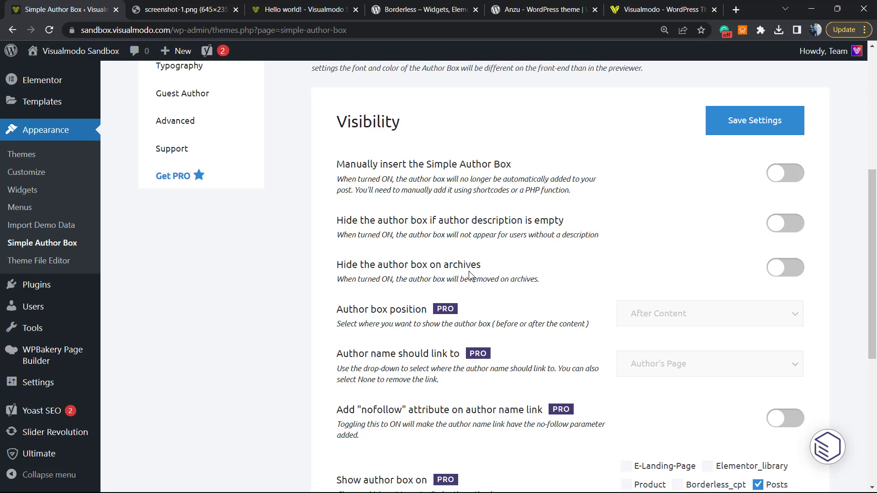
scroll(472, 274, "down", 2)
scroll(414, 263, "down", 2)
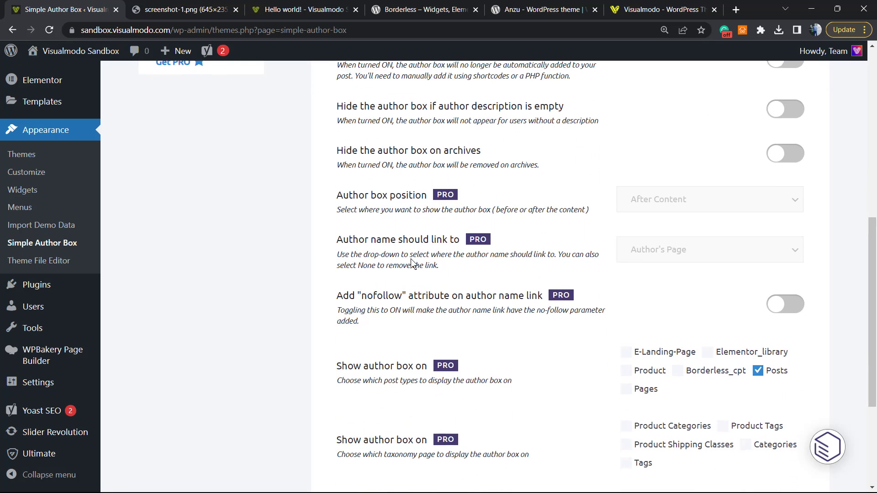
scroll(414, 264, "down", 2)
scroll(414, 263, "down", 2)
scroll(370, 274, "down", 2)
scroll(274, 280, "up", 10)
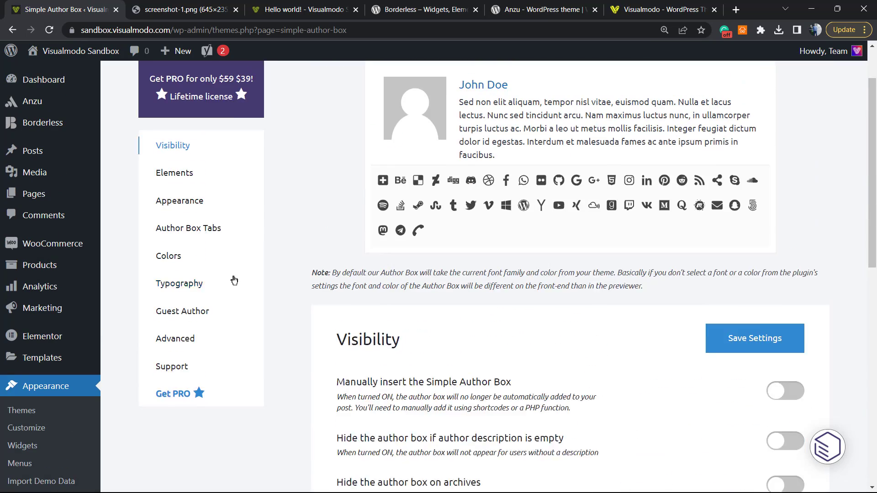
scroll(234, 280, "up", 3)
On the Elements options, enable opening social icon links in a new tab and save.
left_click(174, 240)
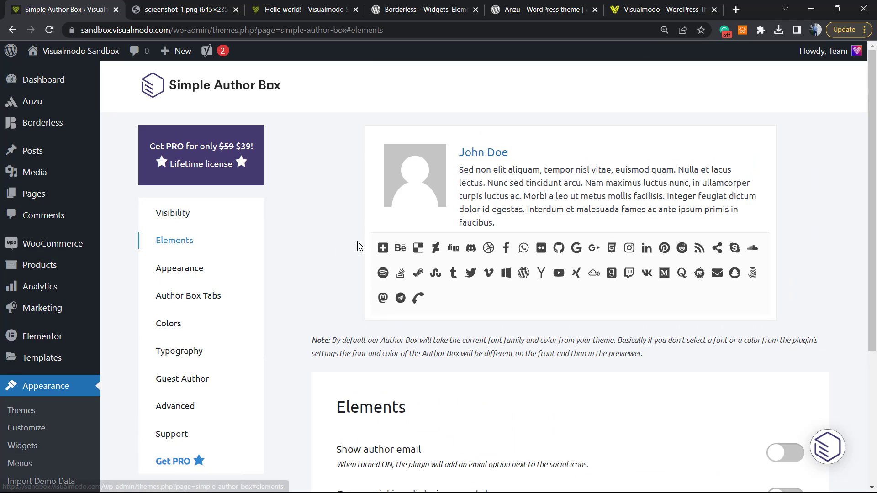
scroll(363, 260, "down", 2)
scroll(384, 308, "down", 2)
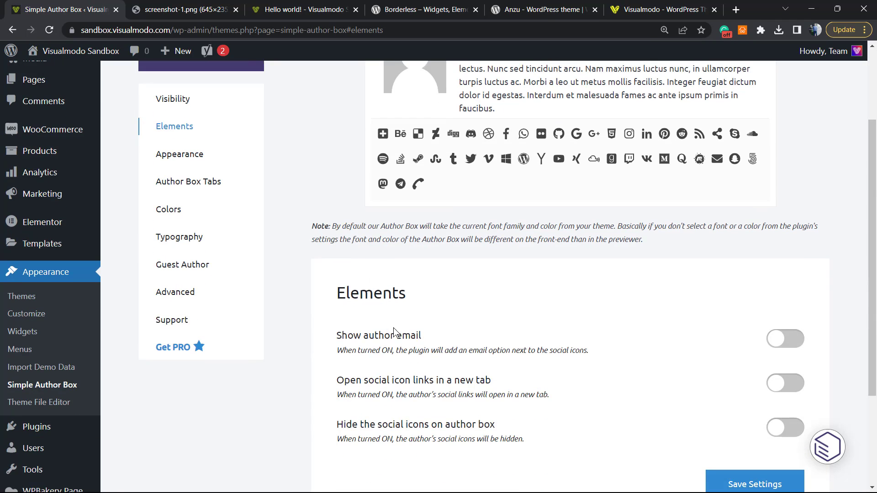
scroll(394, 332, "down", 2)
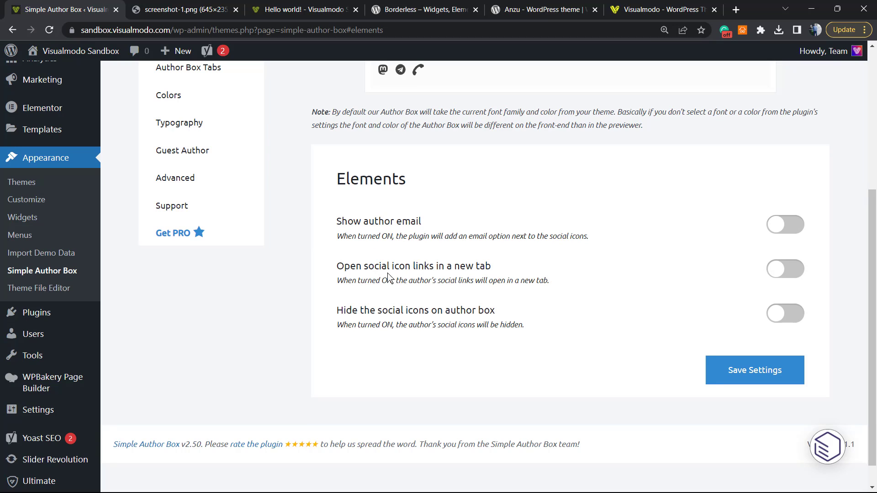
triple_click(438, 268)
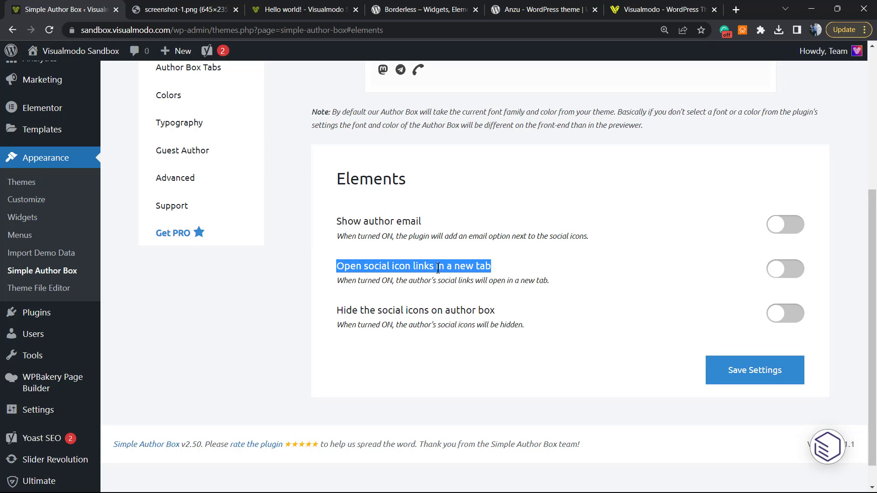
left_click(776, 271)
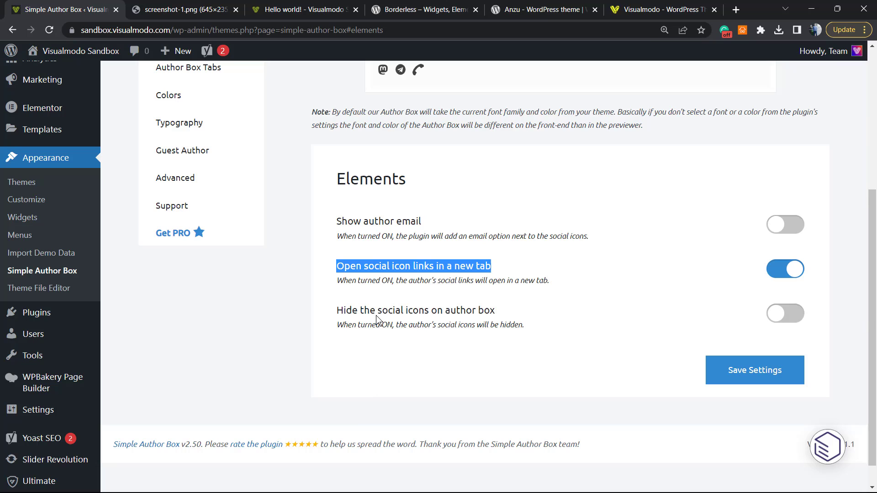
left_click(754, 370)
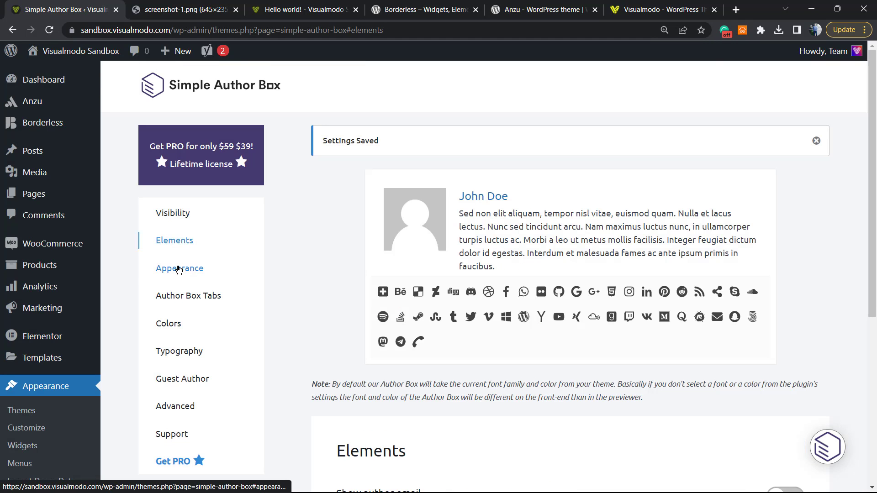
Set Appearance social icons to Colored type with Circle shape, then save.
left_click(181, 269)
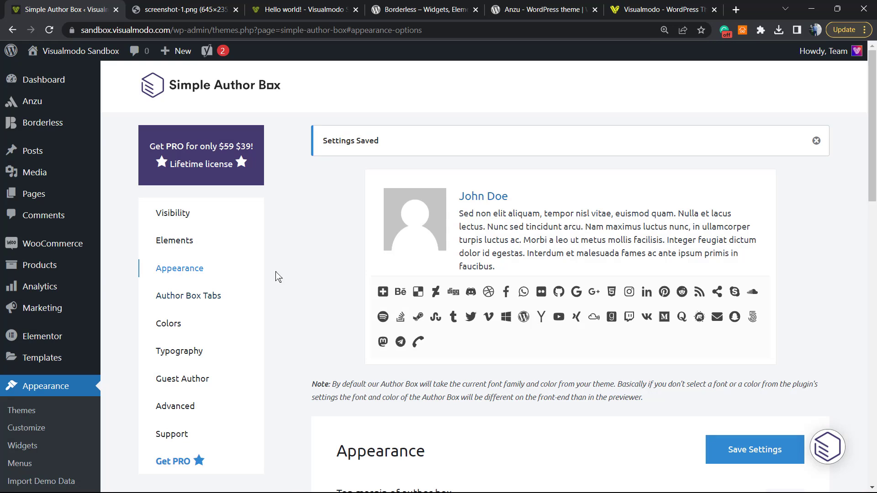
scroll(315, 284, "down", 3)
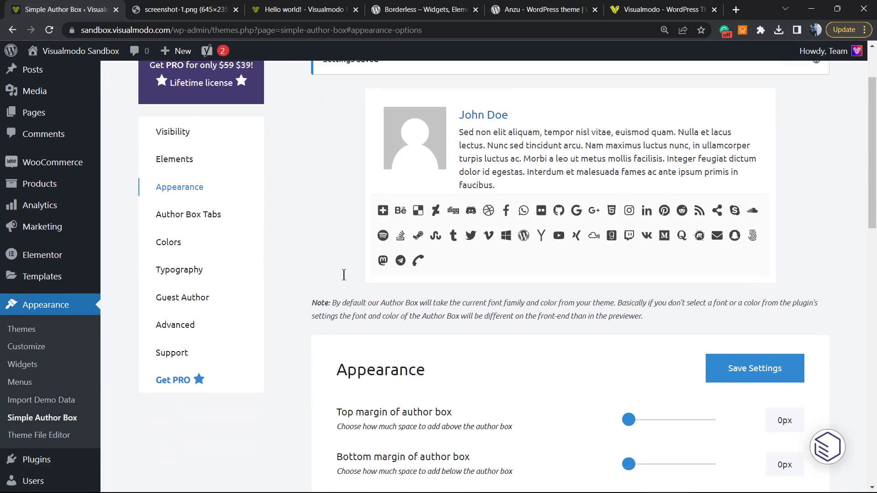
scroll(342, 274, "down", 2)
scroll(370, 268, "down", 1)
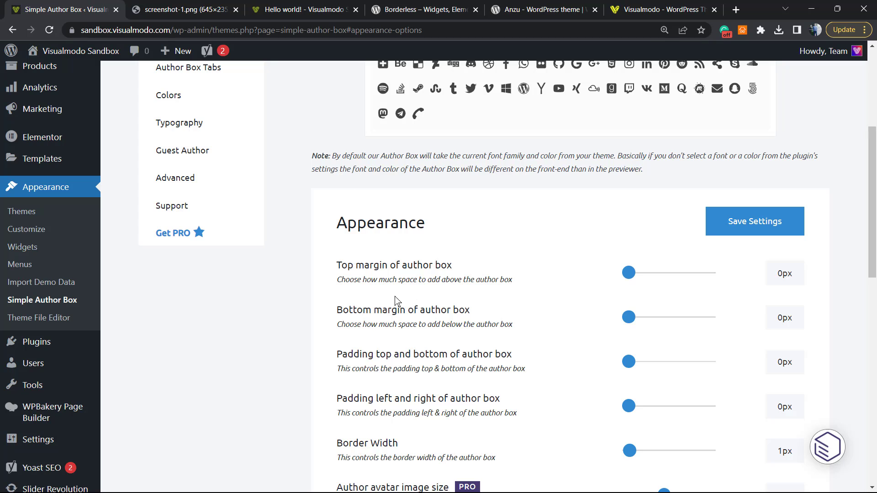
scroll(448, 257, "down", 1)
scroll(448, 257, "down", 1)
scroll(411, 267, "down", 1)
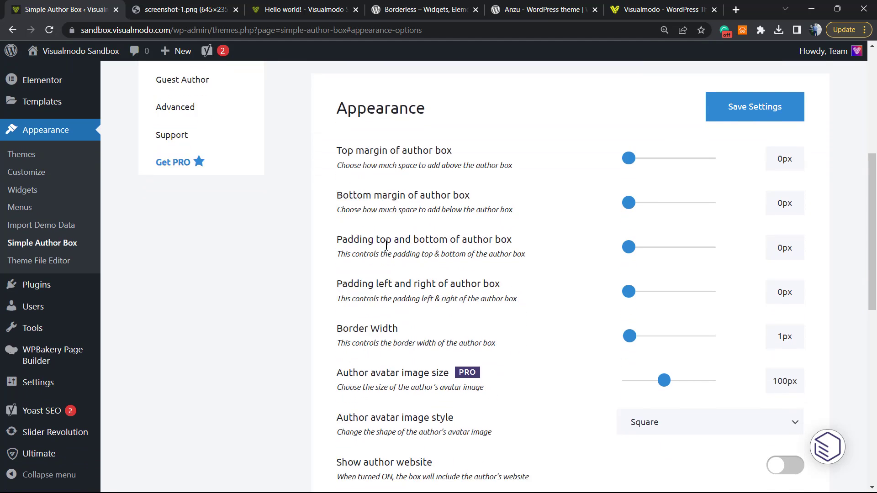
scroll(391, 240, "down", 1)
scroll(472, 250, "down", 1)
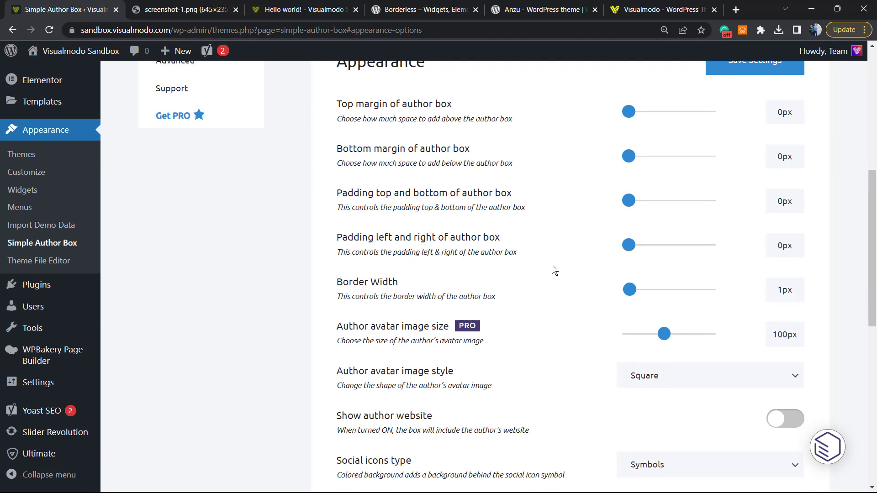
scroll(521, 263, "down", 1)
scroll(494, 267, "down", 1)
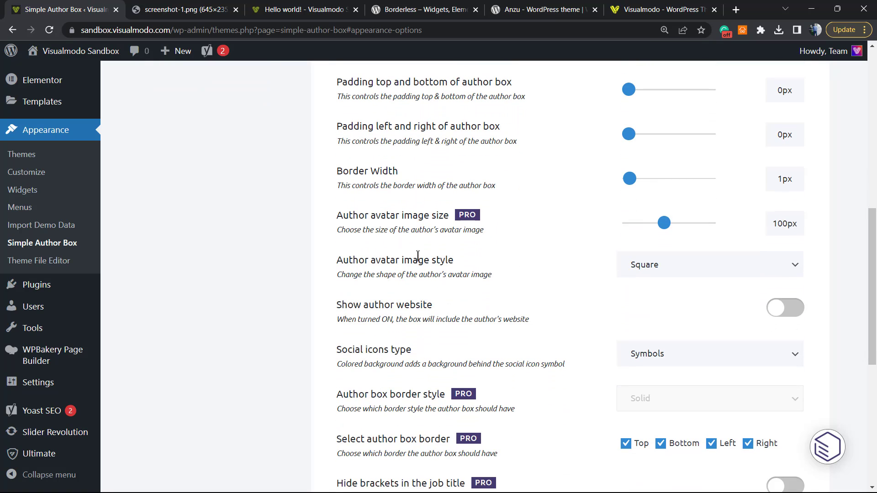
triple_click(349, 307)
scroll(419, 302, "down", 1)
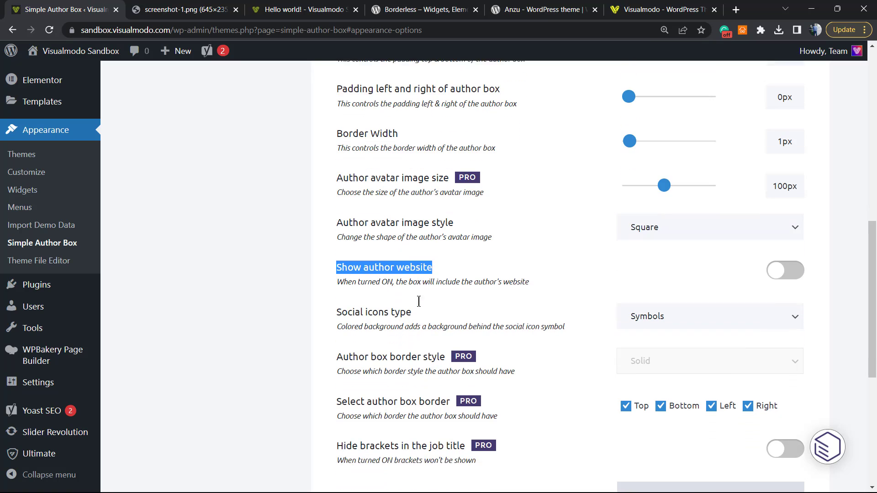
scroll(464, 259, "down", 1)
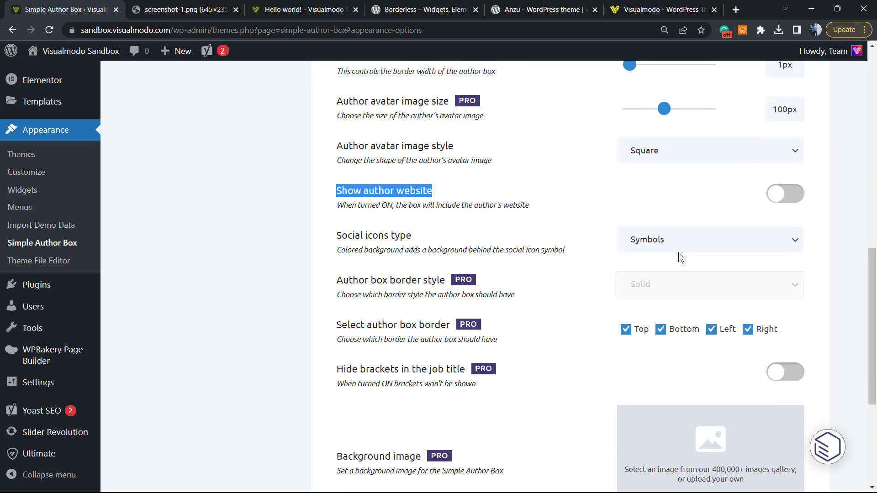
left_click(682, 239)
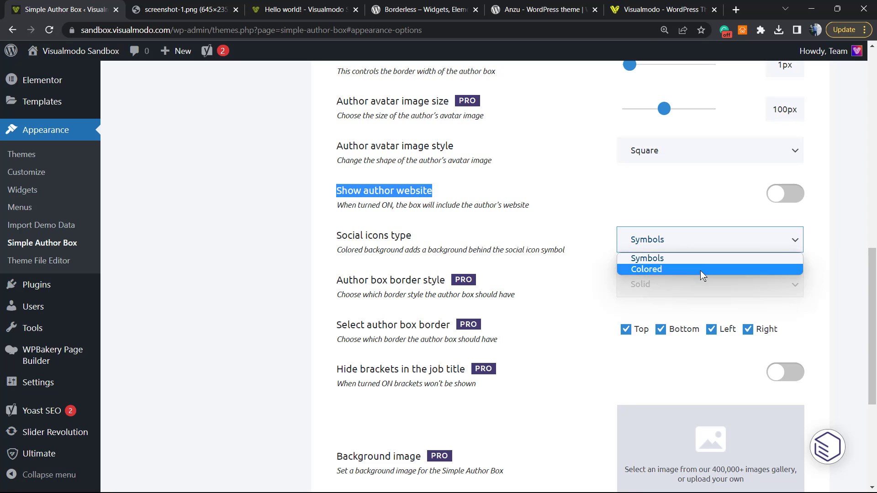
left_click(700, 270)
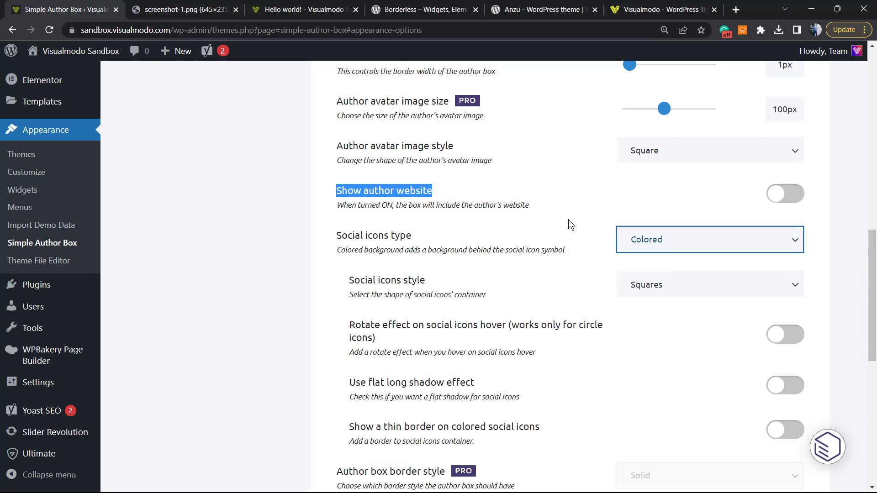
scroll(565, 229, "down", 1)
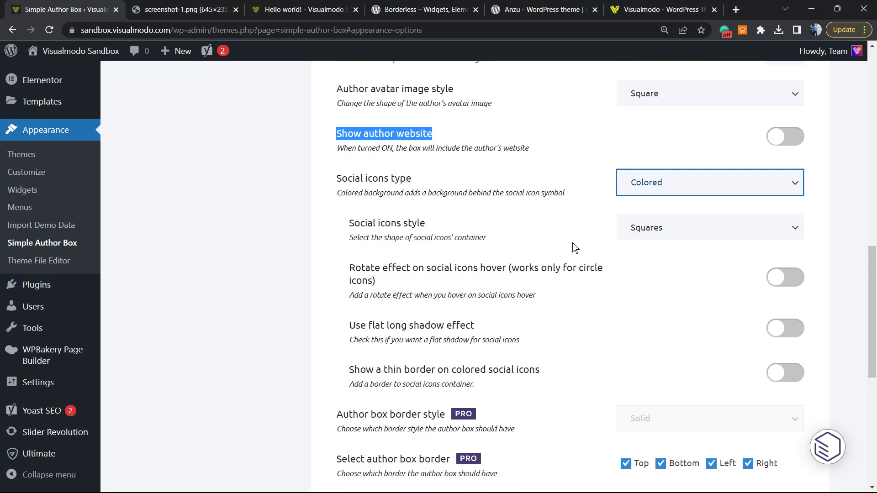
left_click(716, 231)
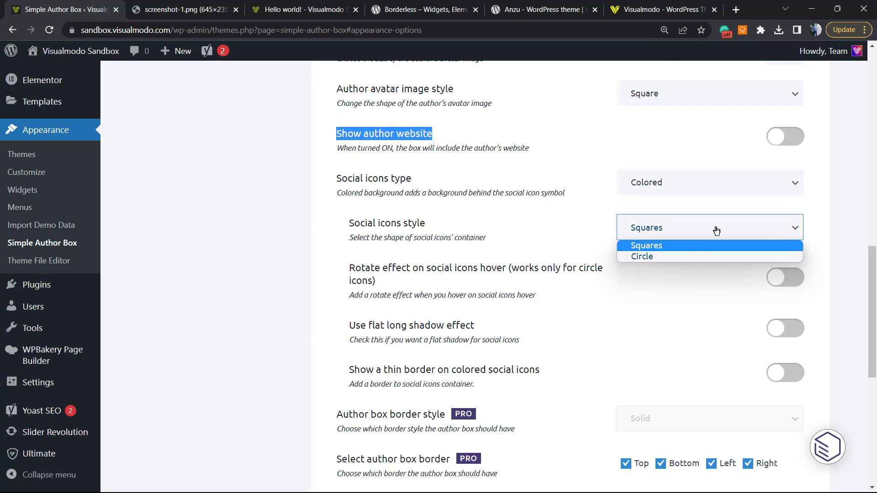
left_click(694, 259)
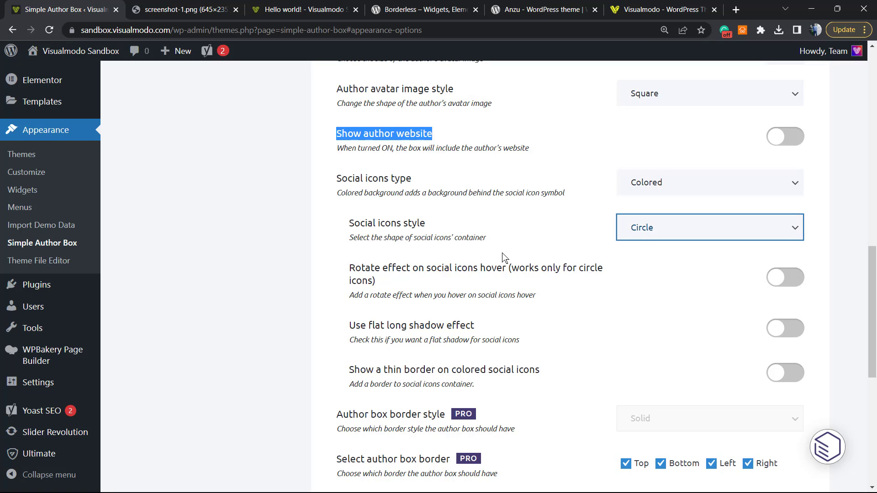
scroll(503, 257, "down", 1)
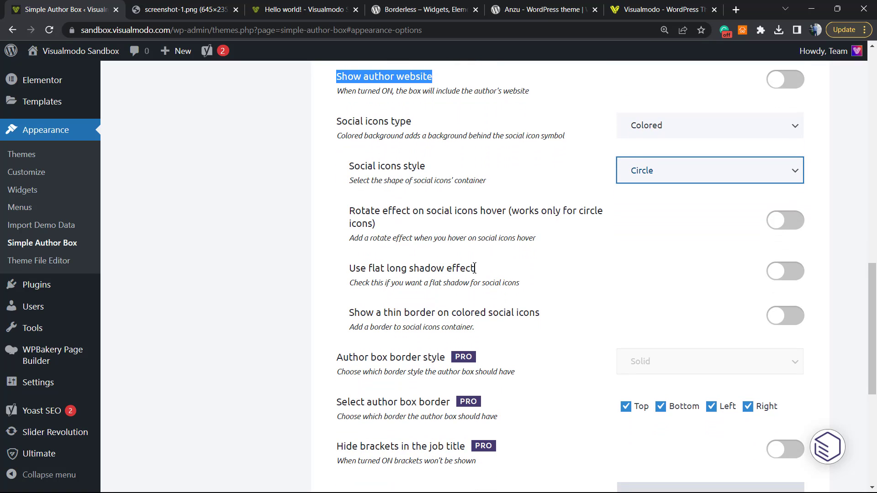
scroll(473, 267, "down", 1)
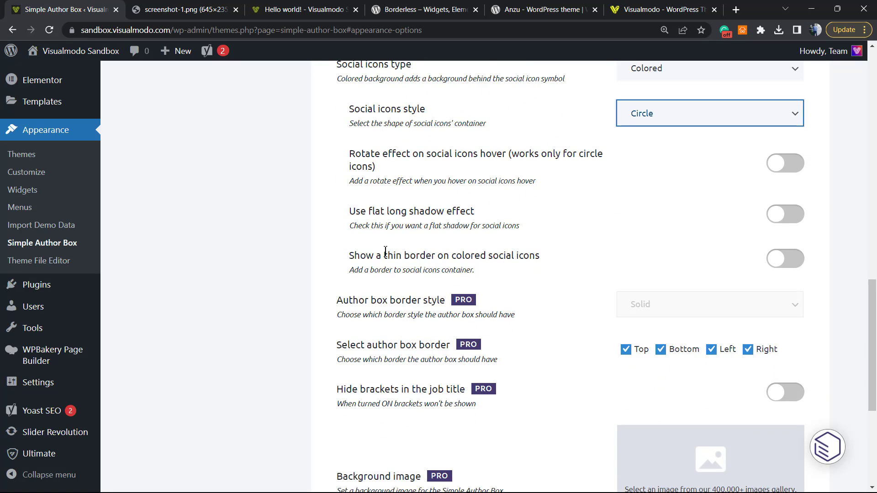
scroll(520, 261, "down", 1)
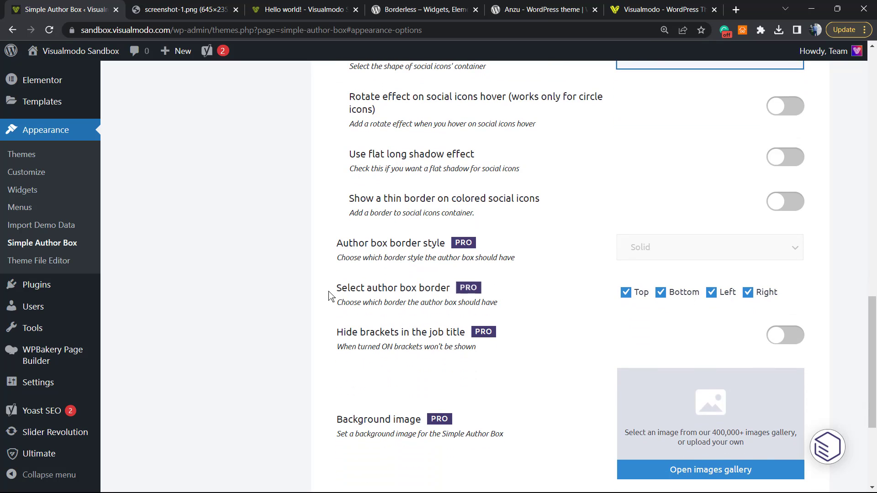
scroll(481, 295, "down", 3)
scroll(562, 319, "down", 3)
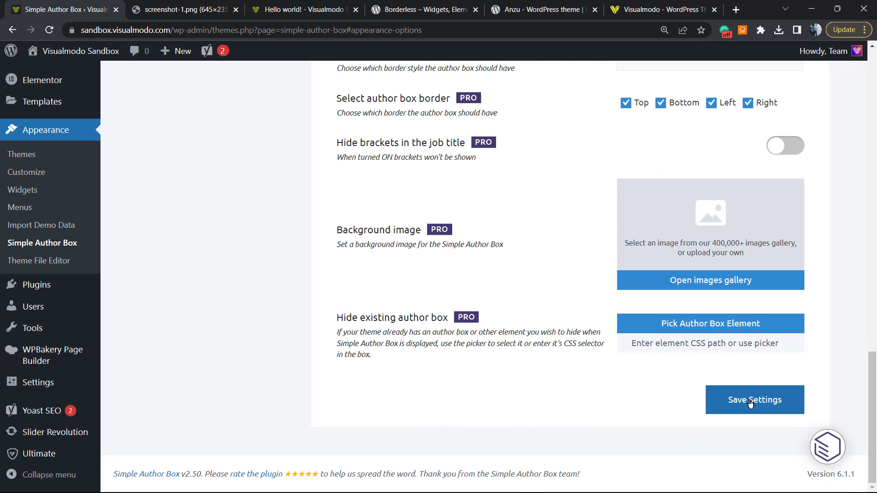
left_click(733, 414)
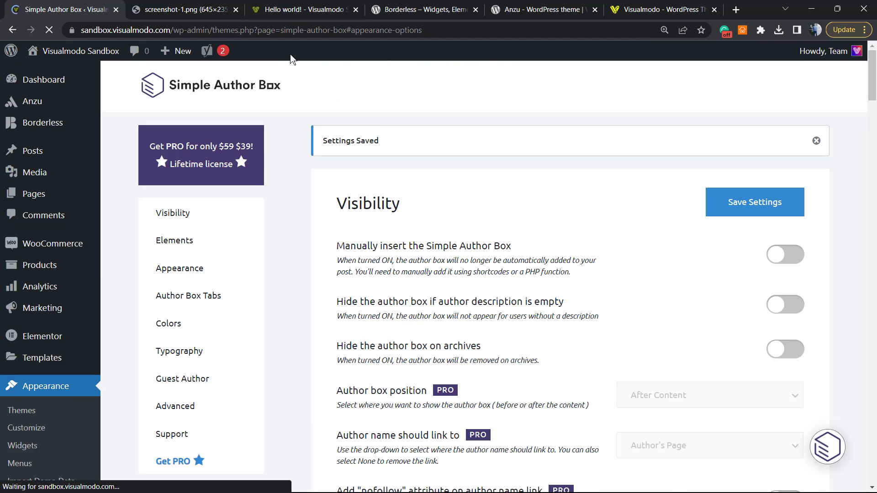
Check the Hello world! post's author box, then view the Author Box Tabs settings.
left_click(302, 9)
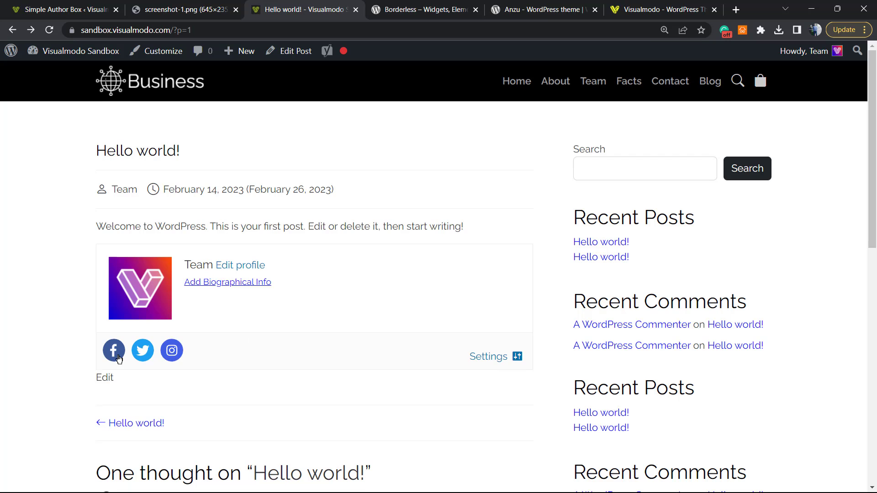
left_click(65, 8)
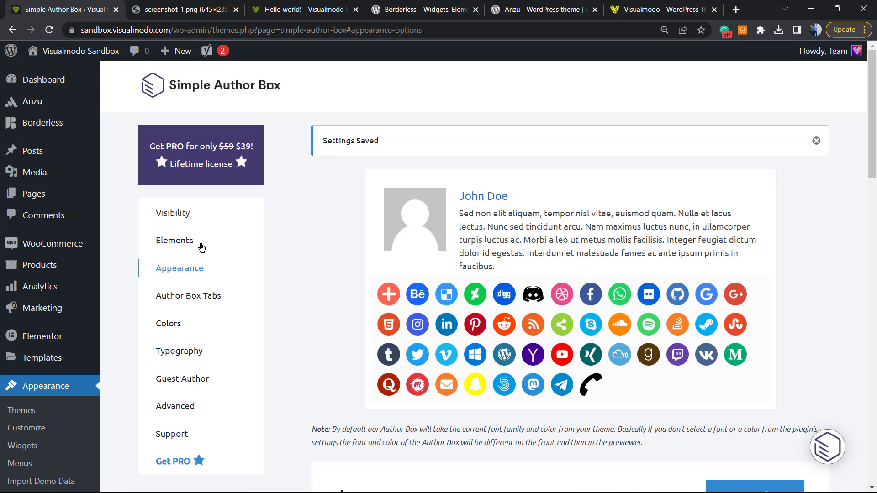
left_click(196, 296)
scroll(260, 288, "down", 1)
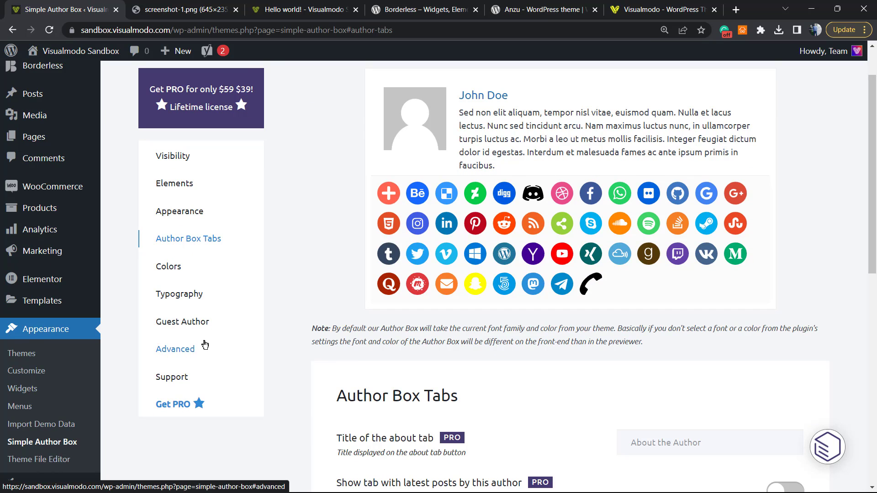
scroll(315, 330, "up", 1)
scroll(316, 334, "down", 1)
scroll(316, 335, "up", 1)
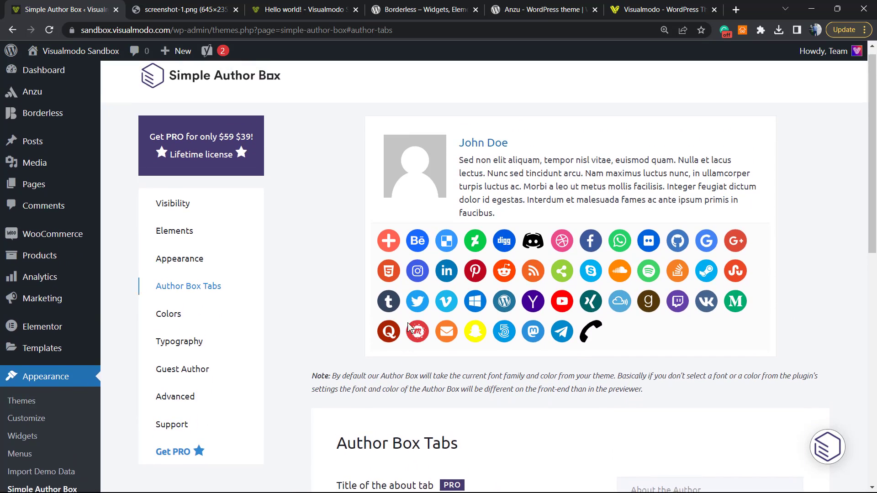
scroll(397, 336, "down", 3)
scroll(394, 345, "down", 3)
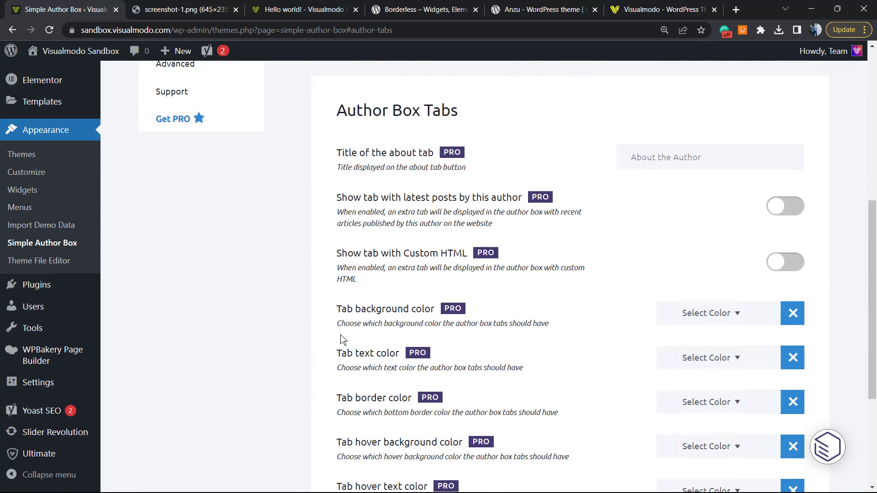
scroll(342, 342, "up", 6)
scroll(329, 341, "up", 3)
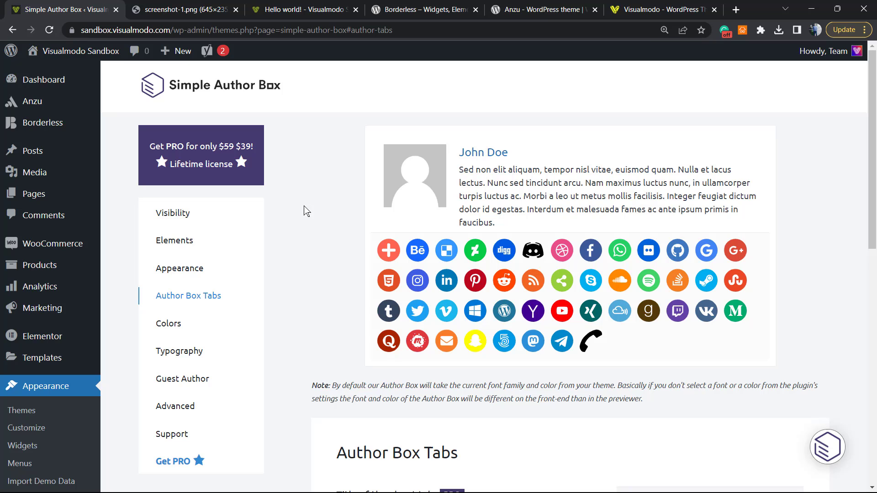
Highlight words in the Borderless plugin title, then go to the Anzu theme page.
left_click(293, 8)
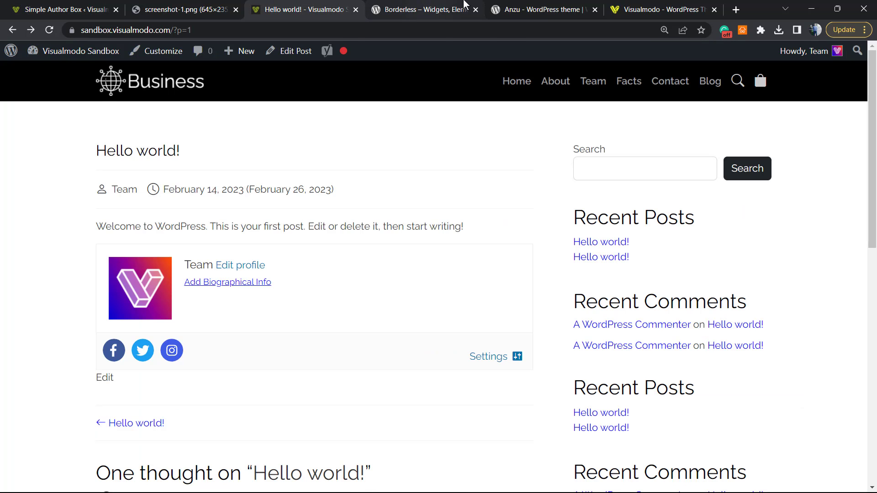
left_click(409, 9)
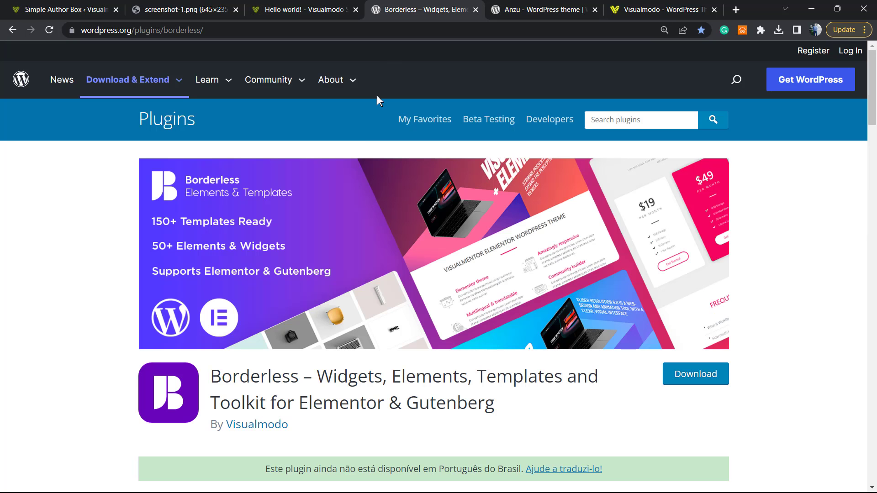
triple_click(251, 377)
left_click(255, 376)
double_click(254, 379)
double_click(342, 378)
double_click(415, 381)
double_click(491, 376)
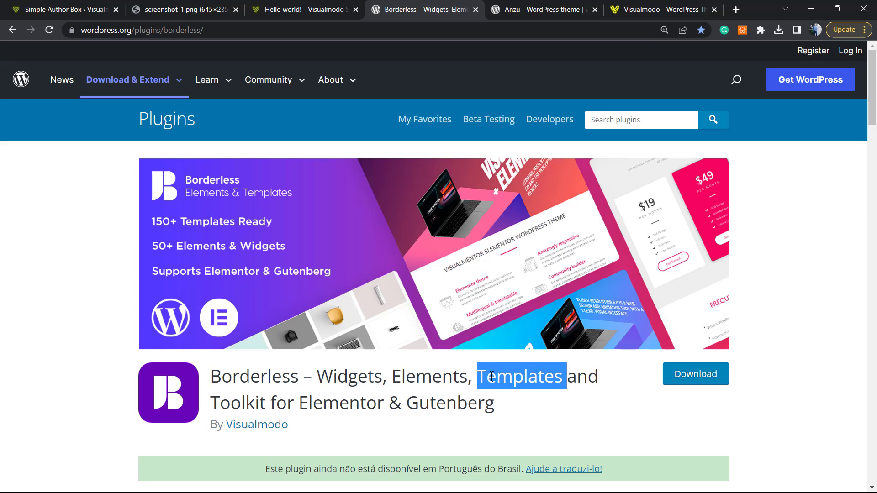
double_click(284, 401)
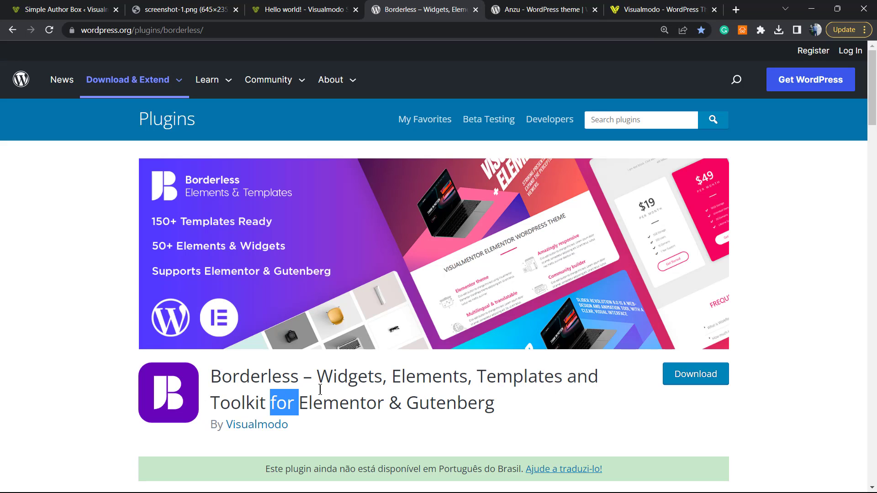
key("ctrl+Tab")
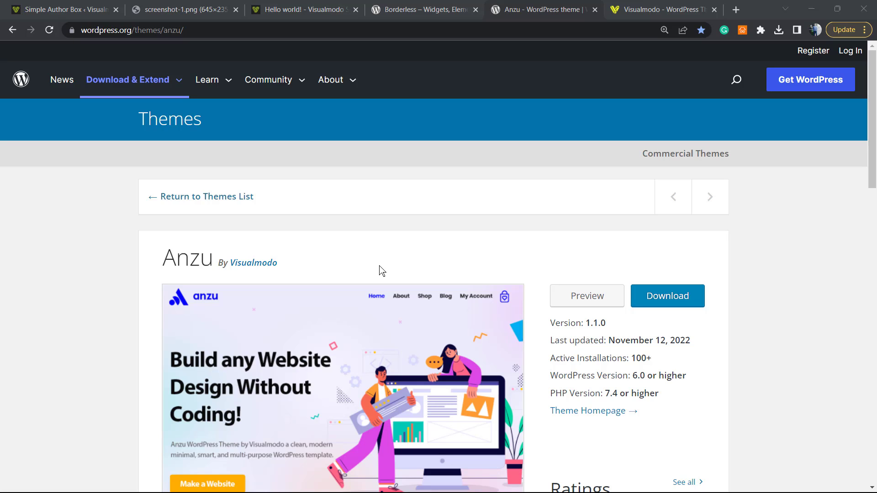
Open the Templates Library from the Visualmodo homepage.
left_click(666, 9)
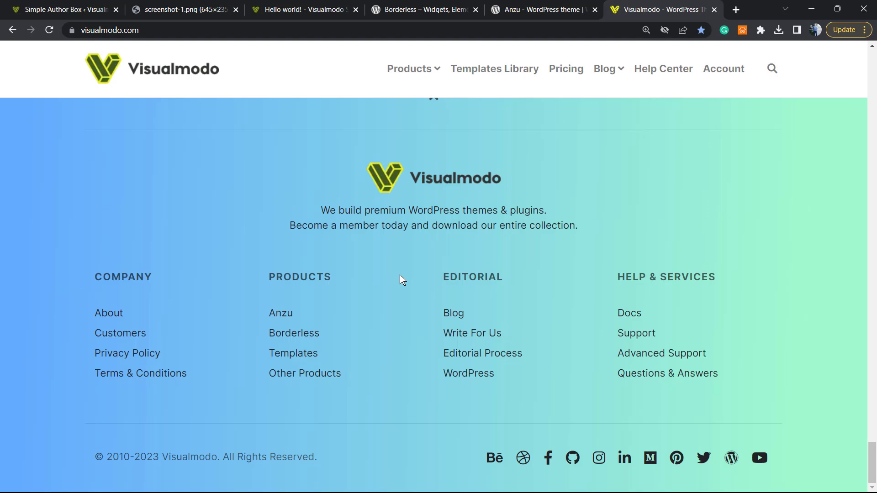
scroll(399, 275, "up", 4)
scroll(431, 138, "up", 10)
scroll(430, 139, "up", 10)
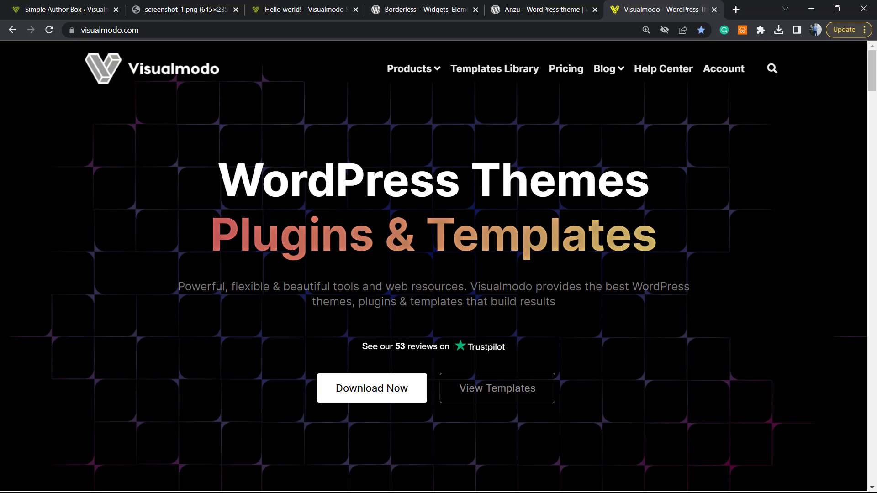
left_click(486, 69)
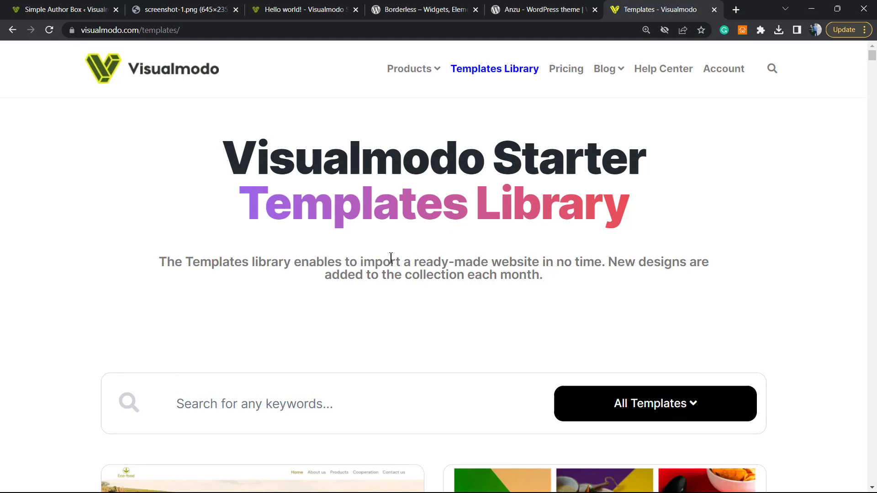
scroll(391, 259, "down", 3)
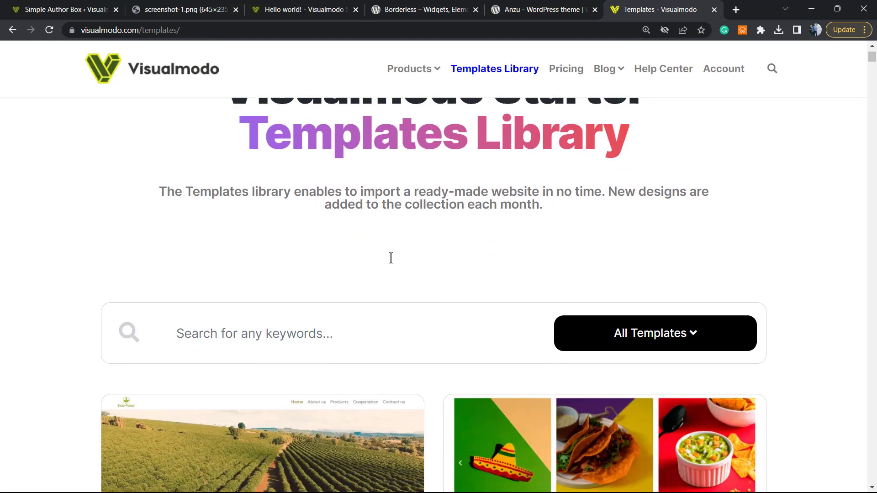
scroll(438, 254, "down", 3)
scroll(439, 253, "down", 3)
scroll(439, 252, "down", 3)
scroll(439, 252, "down", 4)
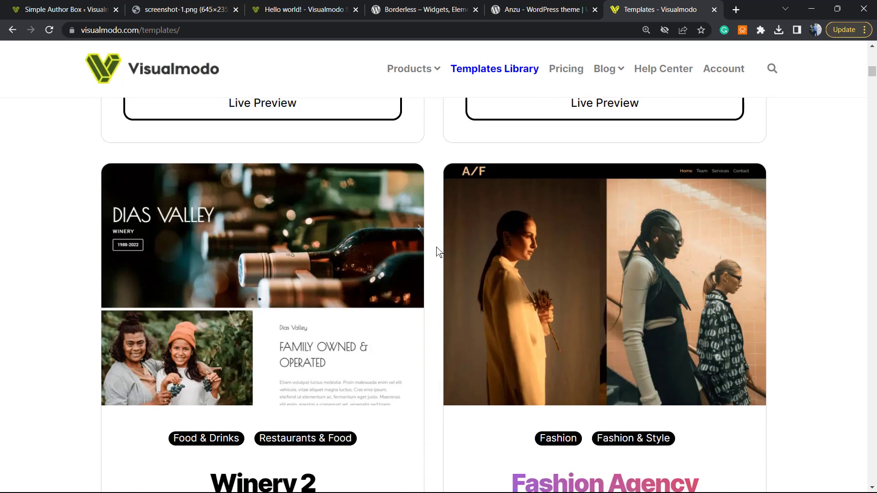
scroll(439, 252, "down", 4)
scroll(439, 252, "down", 3)
scroll(439, 253, "down", 2)
scroll(437, 252, "down", 5)
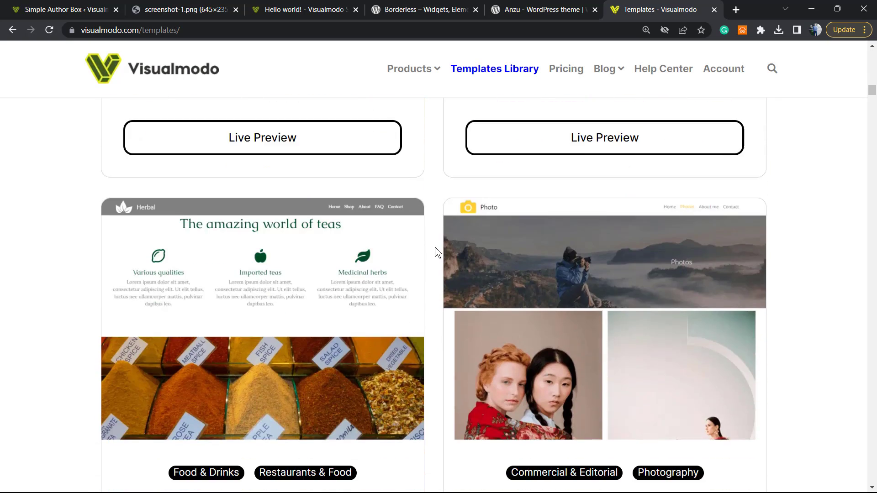
scroll(437, 252, "down", 3)
scroll(437, 252, "down", 2)
scroll(437, 253, "down", 4)
scroll(437, 253, "down", 5)
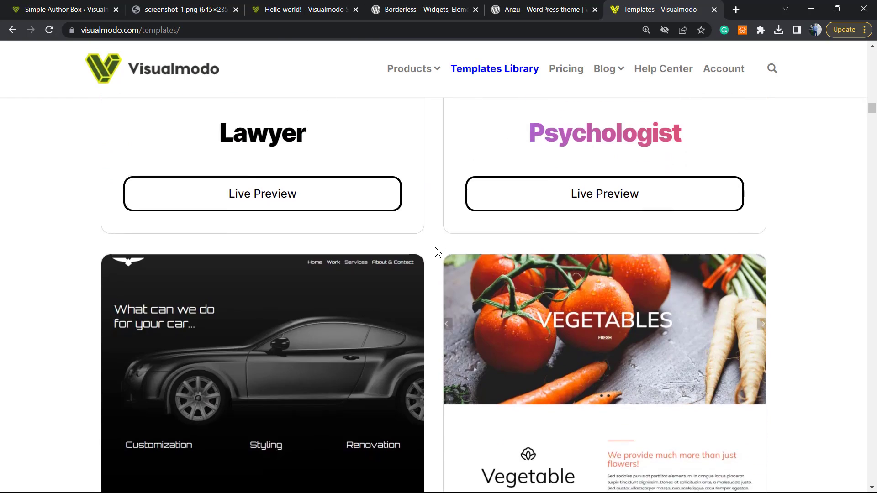
scroll(438, 252, "down", 3)
scroll(437, 252, "down", 3)
scroll(437, 252, "down", 2)
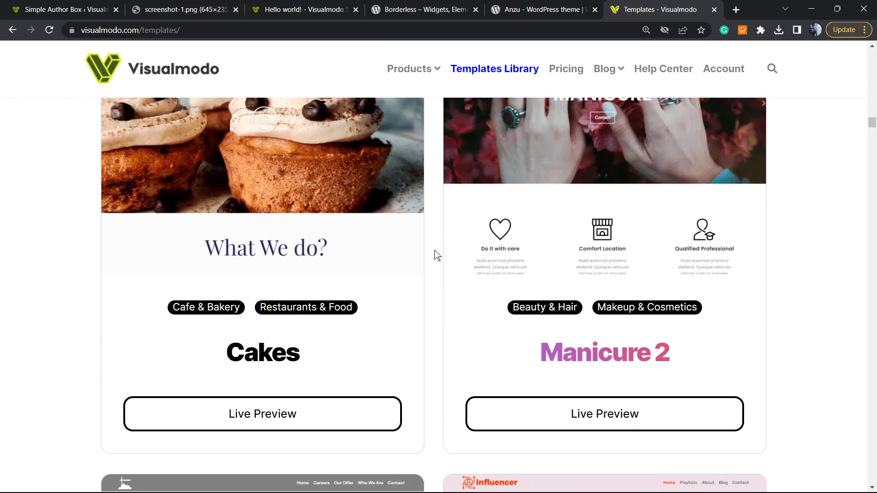
scroll(437, 255, "down", 2)
scroll(437, 255, "down", 5)
scroll(437, 255, "down", 4)
scroll(434, 262, "down", 2)
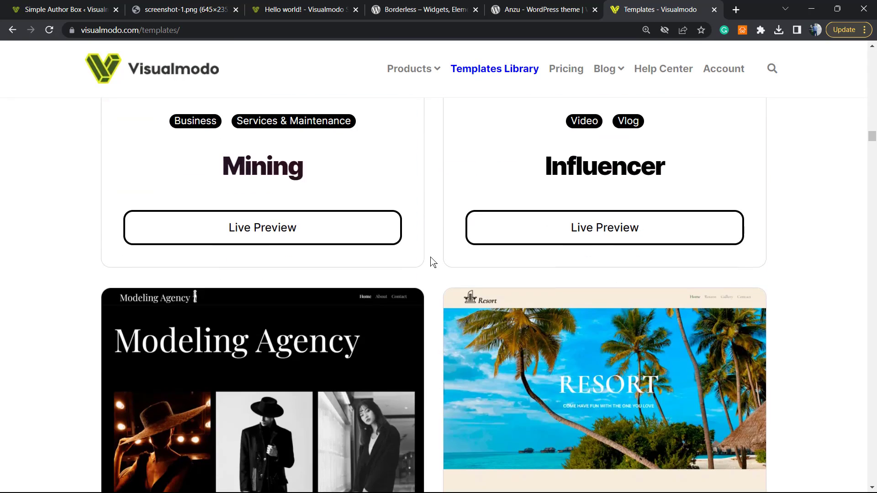
scroll(433, 262, "down", 2)
scroll(433, 262, "down", 5)
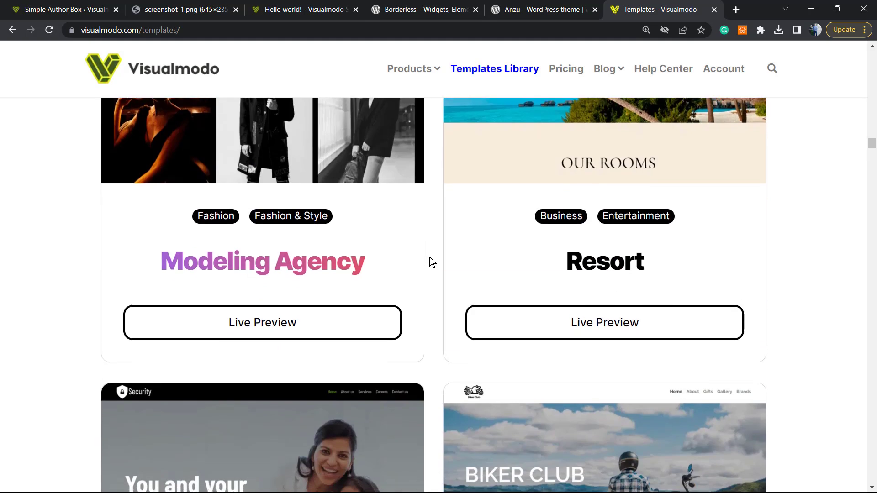
scroll(433, 262, "down", 4)
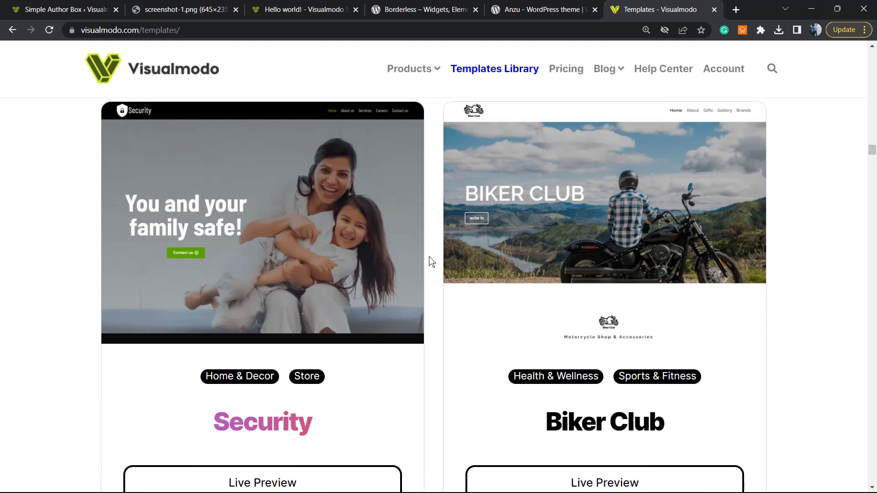
scroll(432, 262, "down", 1)
scroll(432, 262, "down", 5)
scroll(432, 262, "down", 5)
scroll(432, 262, "down", 4)
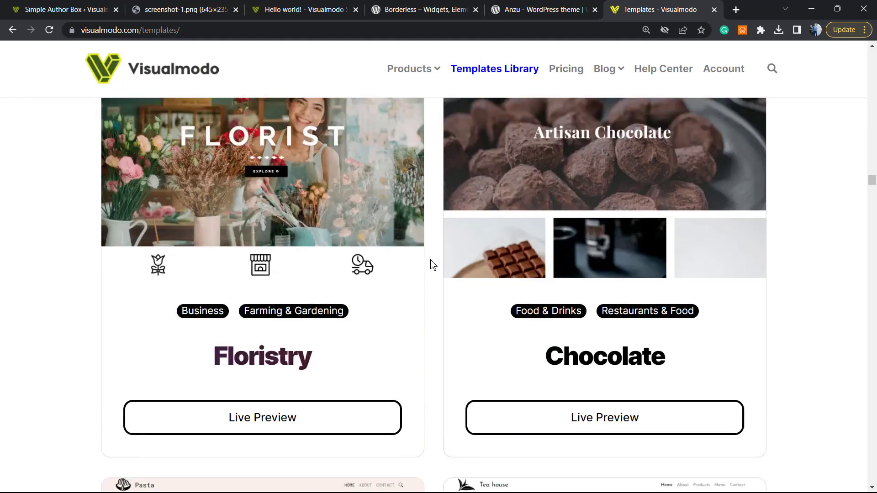
scroll(432, 264, "down", 5)
scroll(432, 263, "down", 5)
scroll(432, 264, "down", 3)
scroll(356, 203, "down", 4)
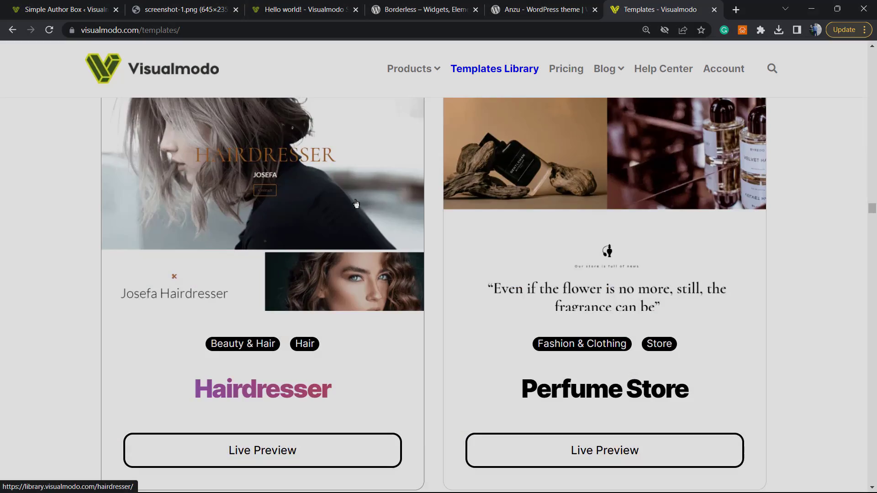